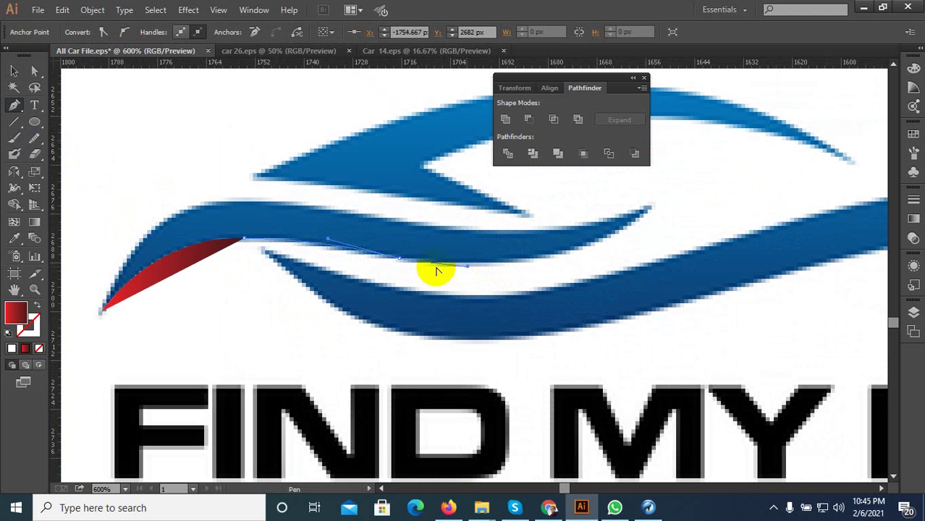
Trace the lower edge of the hood swoosh up to its right tip with the Pen tool, and swap the path's fill and stroke.
left_click(400, 259)
scroll(434, 275, "down", 5)
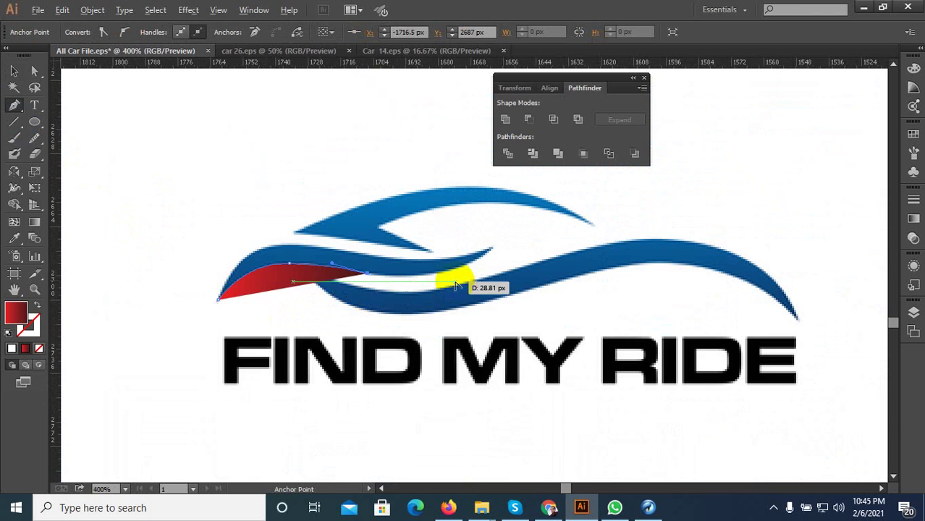
scroll(444, 275, "up", 5)
scroll(506, 268, "down", 2)
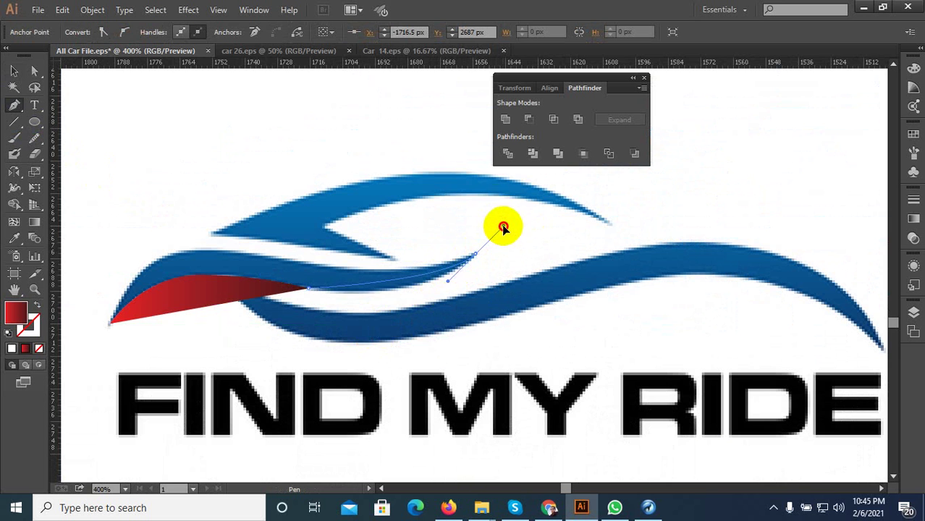
left_click_drag(503, 228, 525, 204)
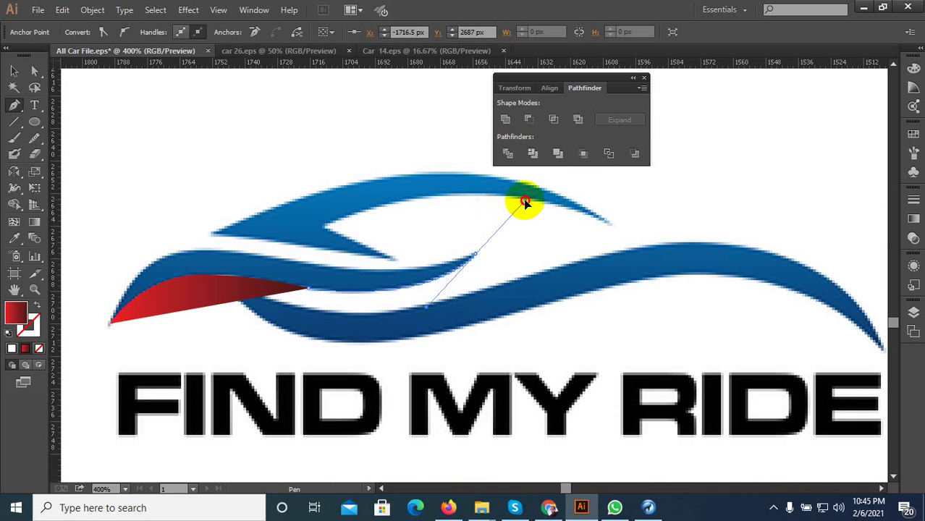
scroll(474, 257, "up", 1)
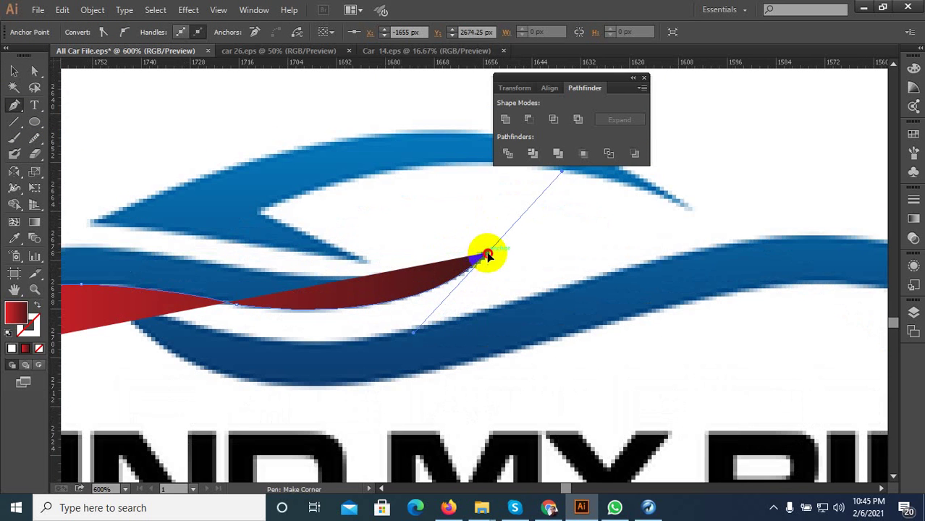
scroll(483, 259, "down", 2)
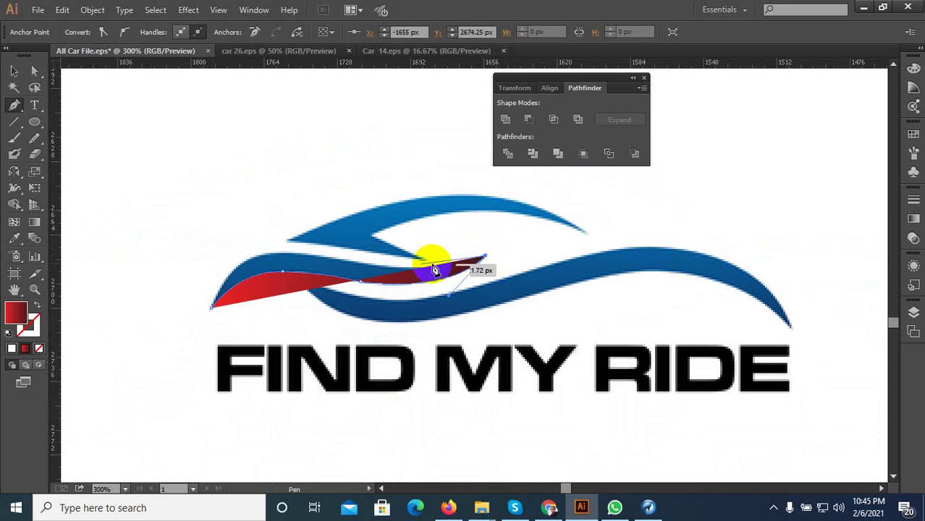
left_click(38, 310)
scroll(341, 305, "up", 2)
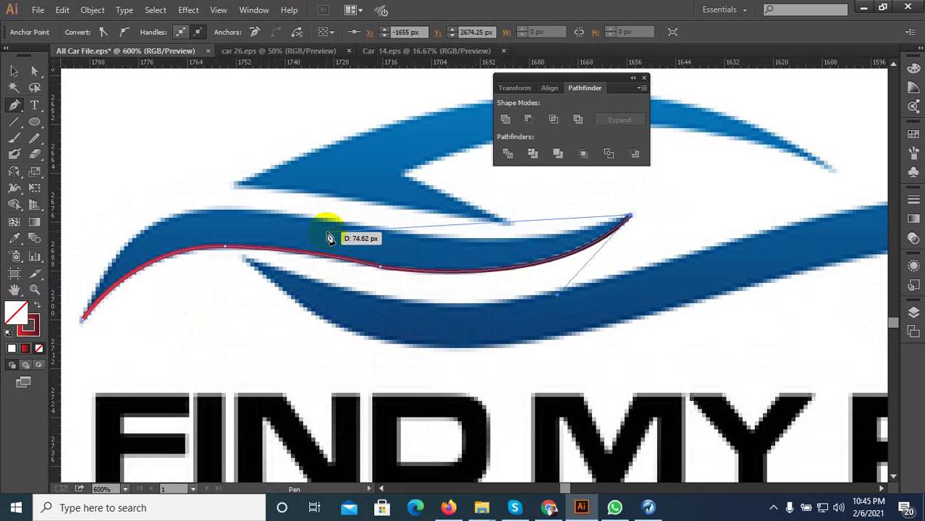
Trace the upper edge of the hood swoosh back to its left tip and close the path.
left_click_drag(296, 214, 178, 160)
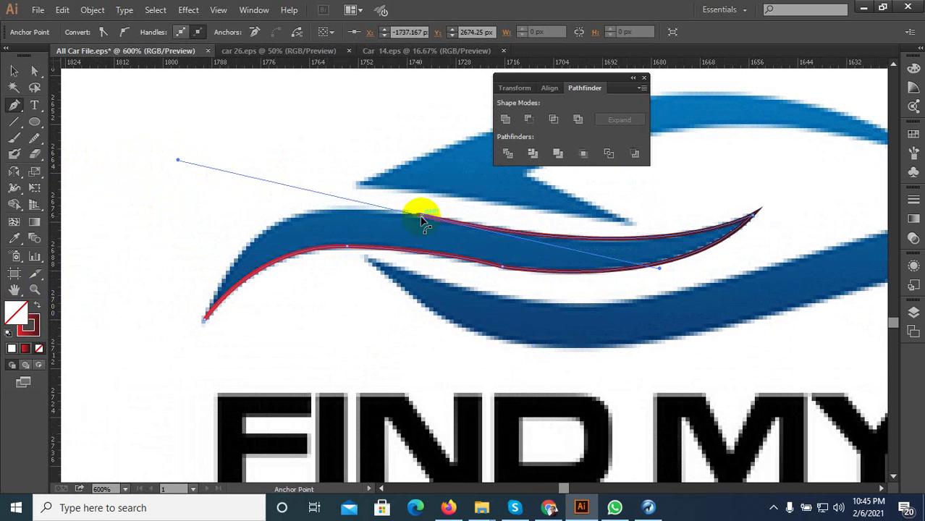
scroll(437, 241, "down", 2)
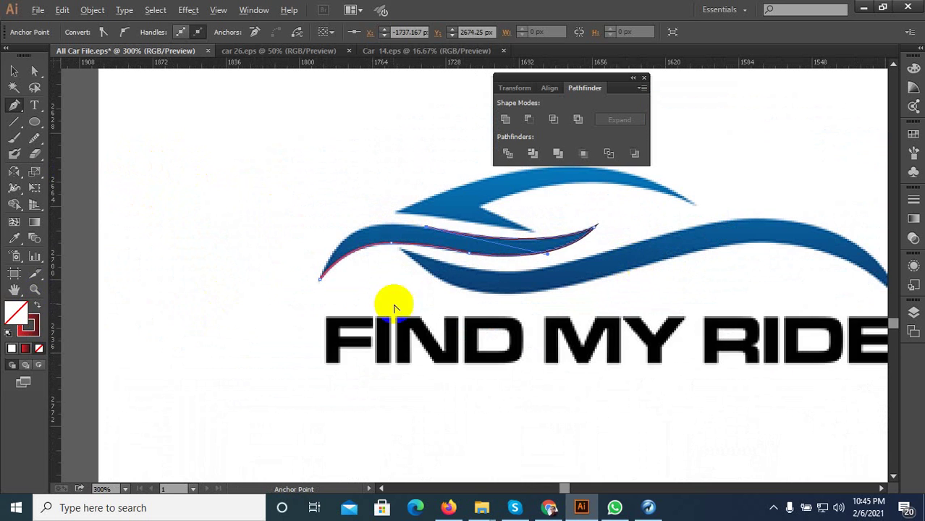
scroll(293, 311, "up", 2)
left_click(342, 249)
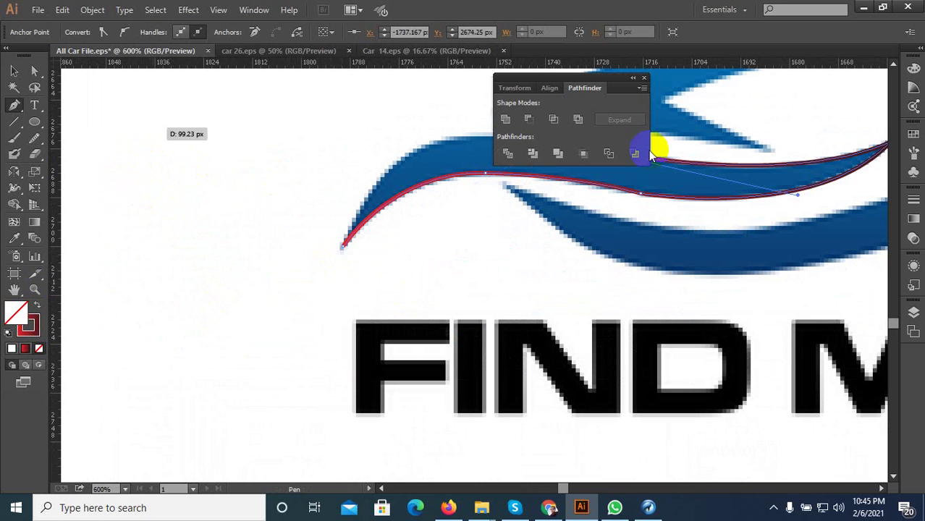
left_click_drag(603, 76, 827, 219)
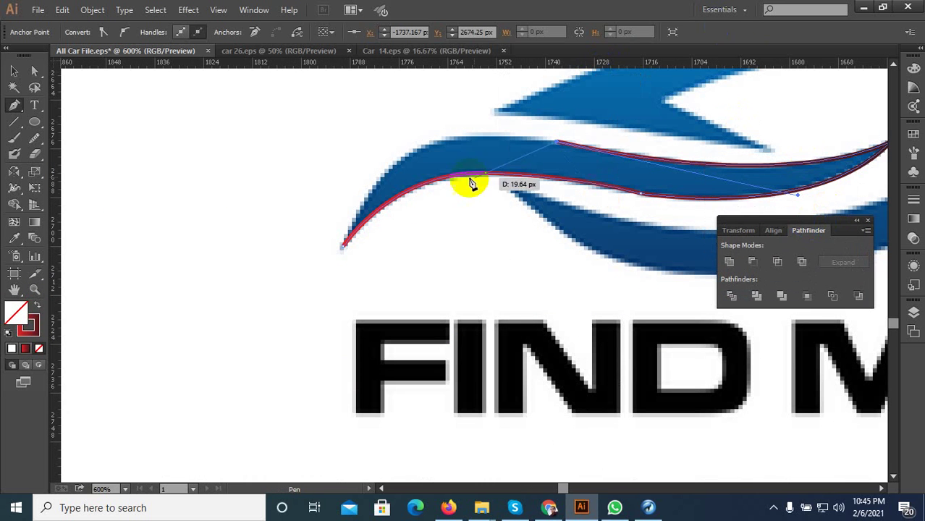
left_click_drag(336, 244, 340, 250)
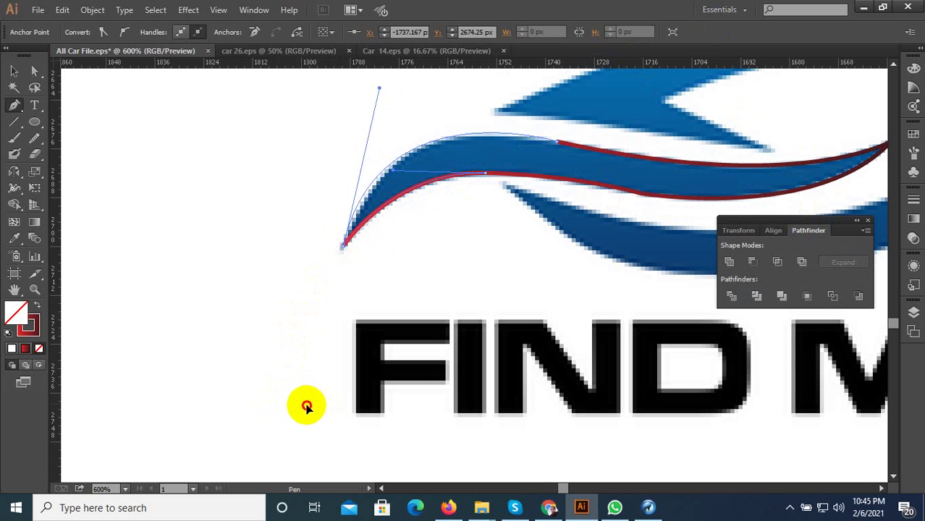
scroll(197, 405, "down", 2)
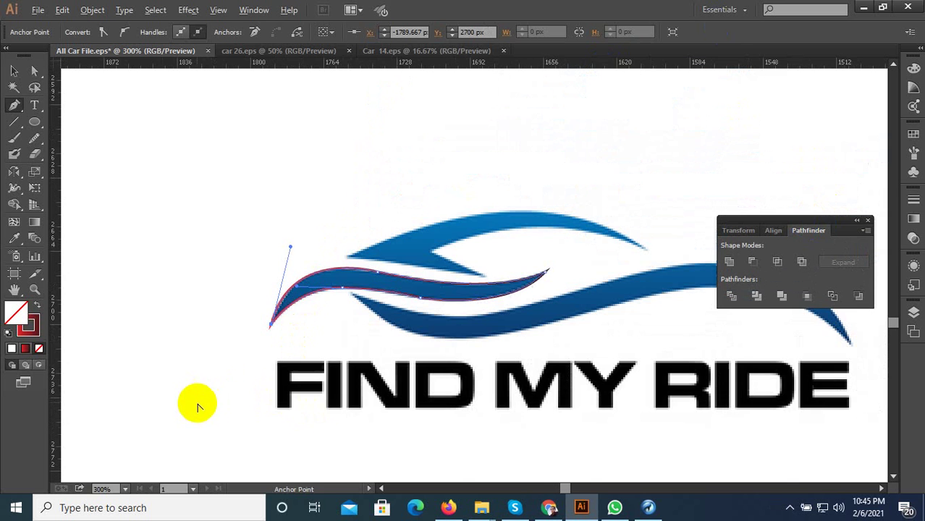
scroll(354, 322, "up", 2)
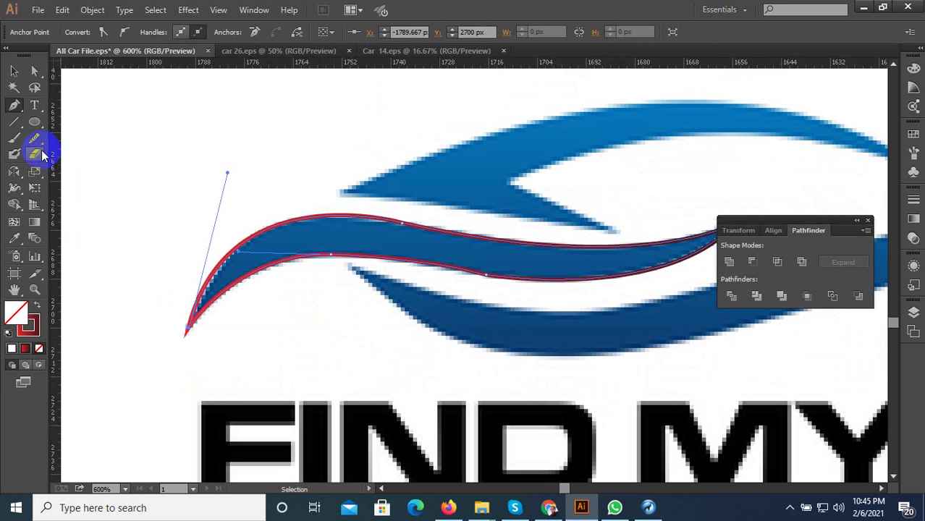
Smooth the hood swoosh outline around the joint on its upper edge with the Smooth tool.
left_click_drag(34, 138, 81, 160)
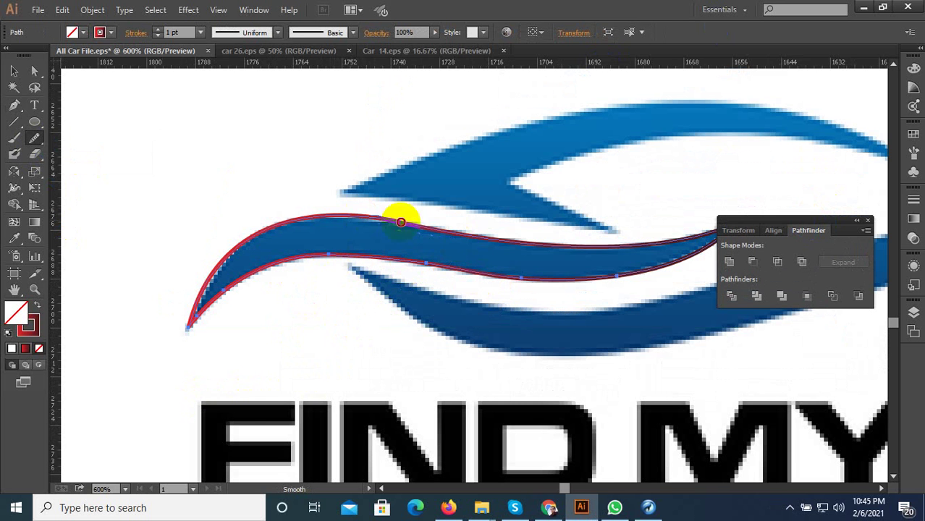
left_click_drag(400, 222, 444, 232)
scroll(317, 310, "down", 2)
scroll(442, 228, "up", 2)
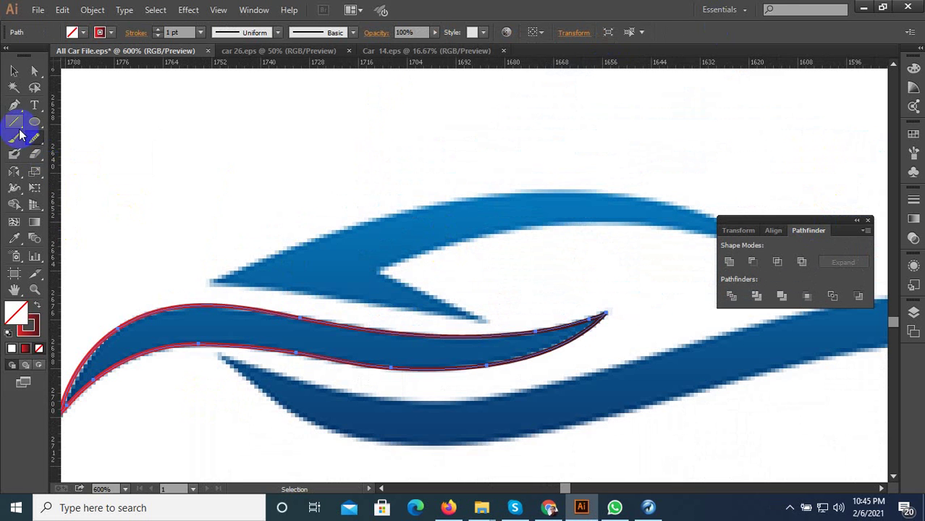
Trace the inner edge of the roof shape with the Pen tool, from its lower tip through the notch to the right tip.
left_click(15, 106)
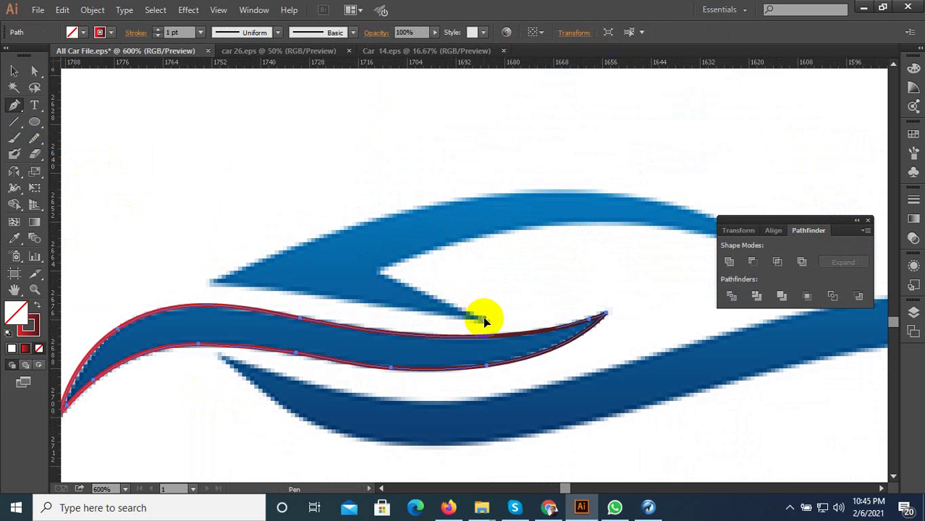
left_click_drag(482, 318, 383, 279)
scroll(252, 265, "down", 2)
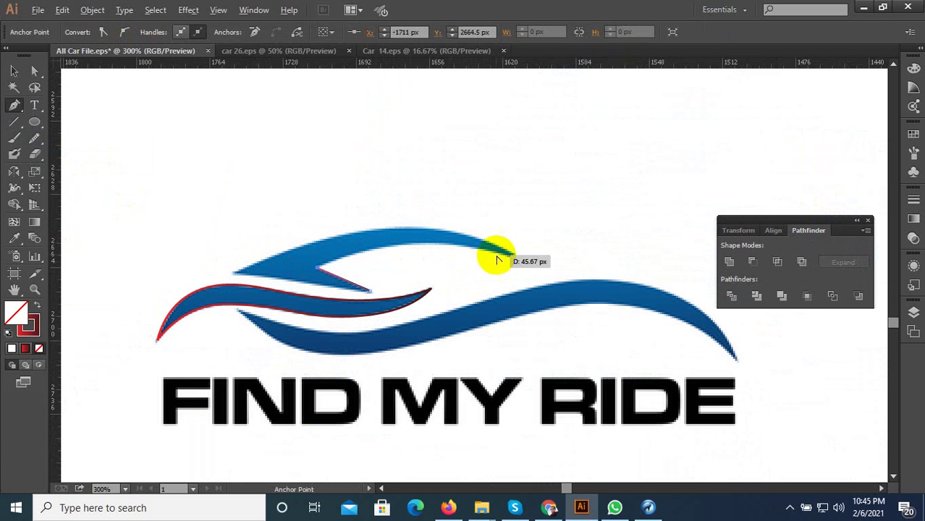
left_click_drag(532, 268, 512, 252)
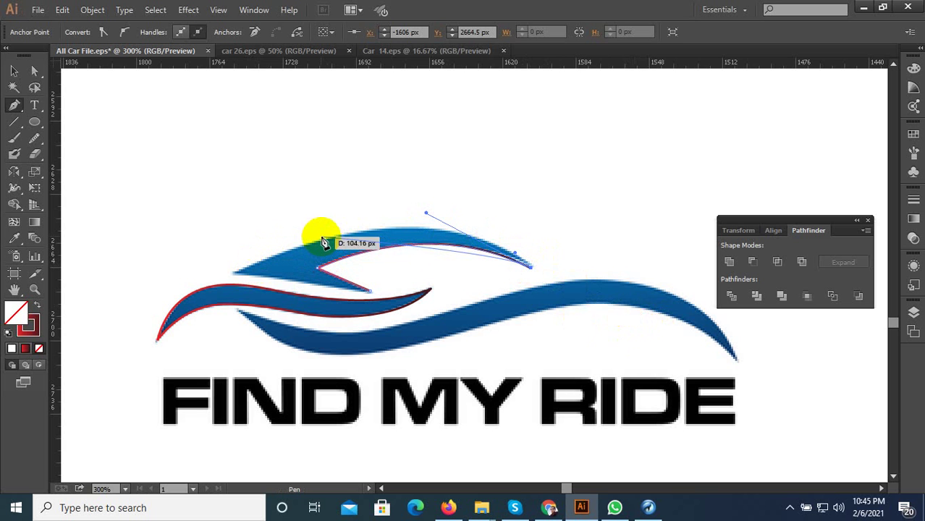
Trace the roof's upper curve to its left tip and close the outline with a straight lower edge.
left_click_drag(321, 240, 193, 274)
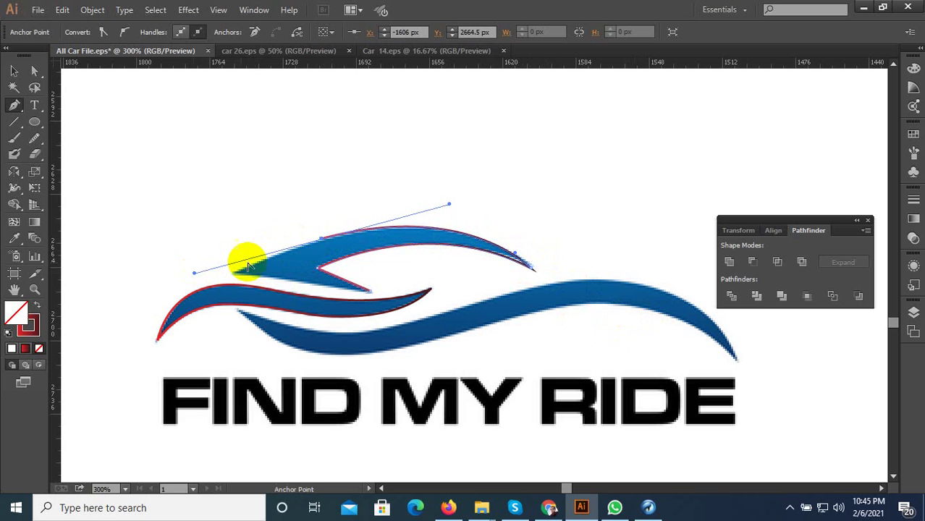
left_click(320, 239)
scroll(266, 272, "up", 2)
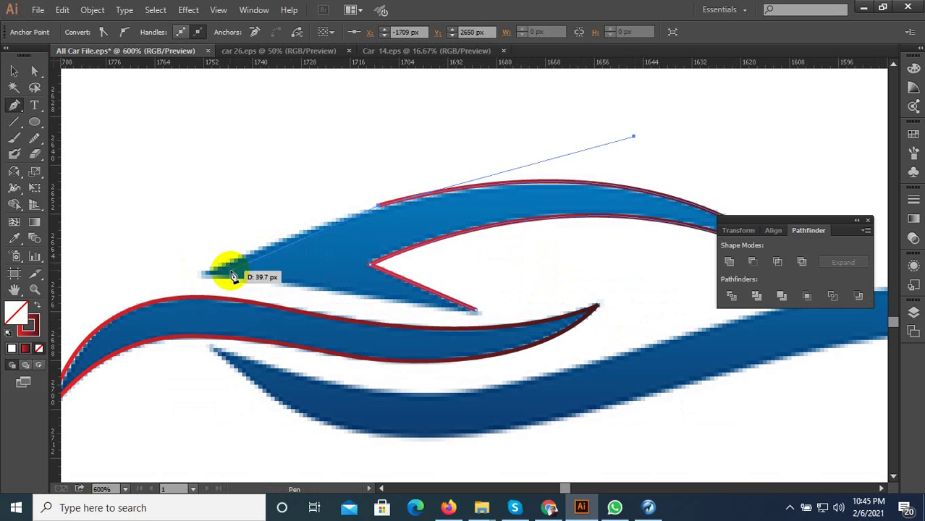
left_click(234, 273)
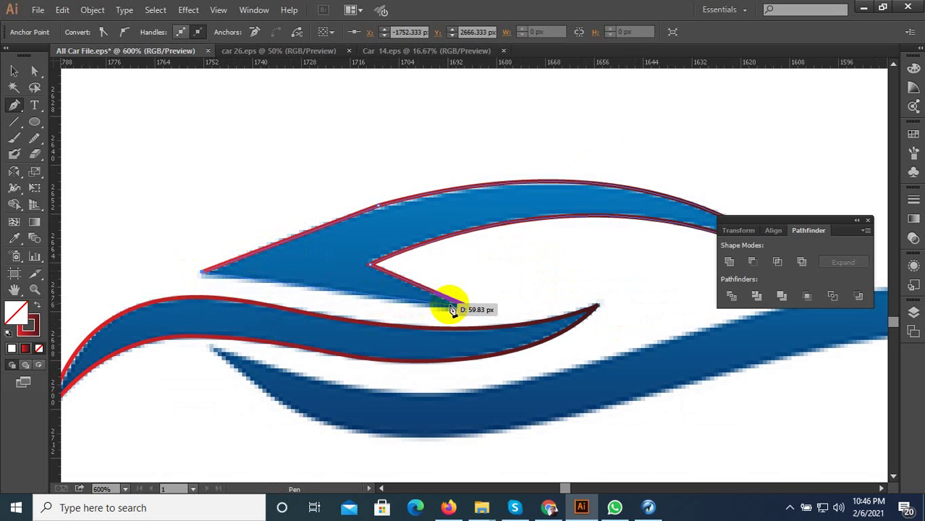
left_click_drag(475, 313, 488, 310)
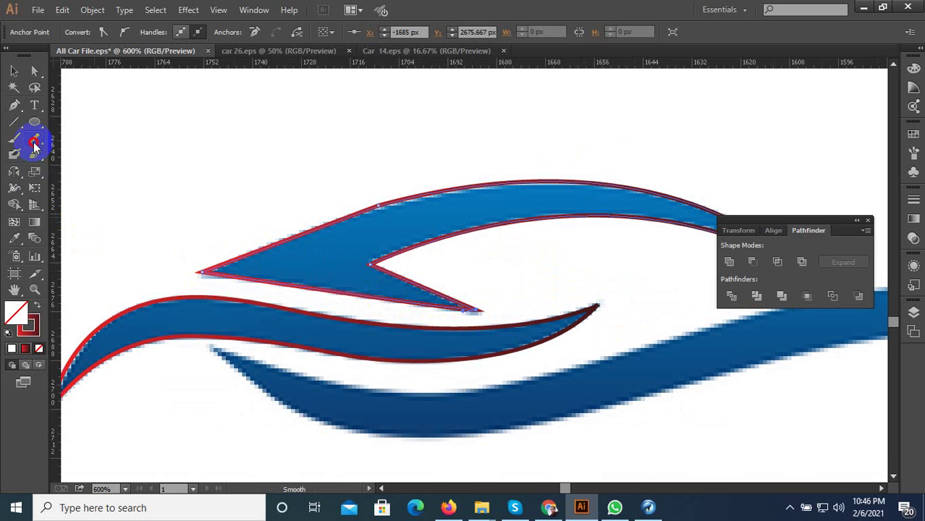
Smooth the roof outline's upper-left edge with the Smooth tool.
left_click_drag(34, 145, 102, 154)
mouse_move(383, 206)
left_mouse_down()
mouse_move(338, 222)
mouse_move(400, 211)
mouse_move(305, 232)
left_mouse_up()
scroll(294, 240, "down", 3)
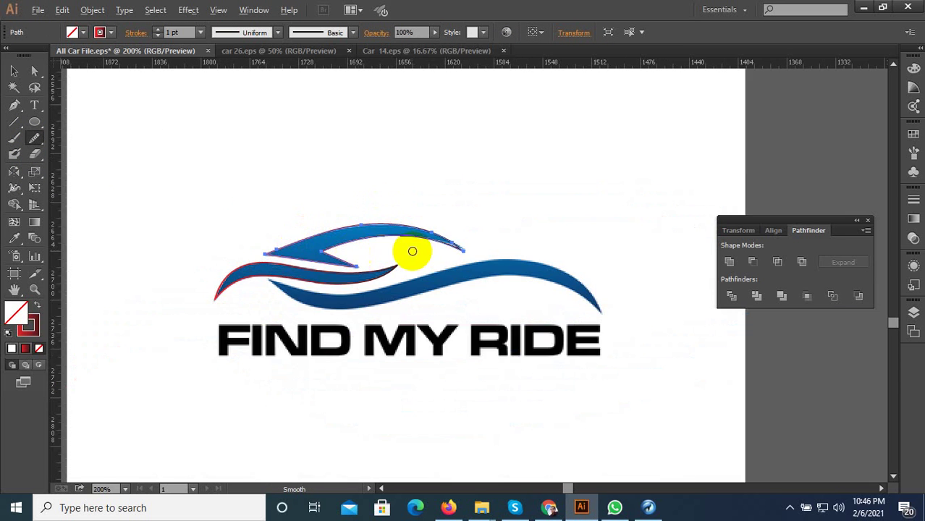
Trace the lower edge of the long body swoosh with the Pen tool, from its left tip to about the middle.
scroll(304, 296, "up", 2)
left_click(14, 105)
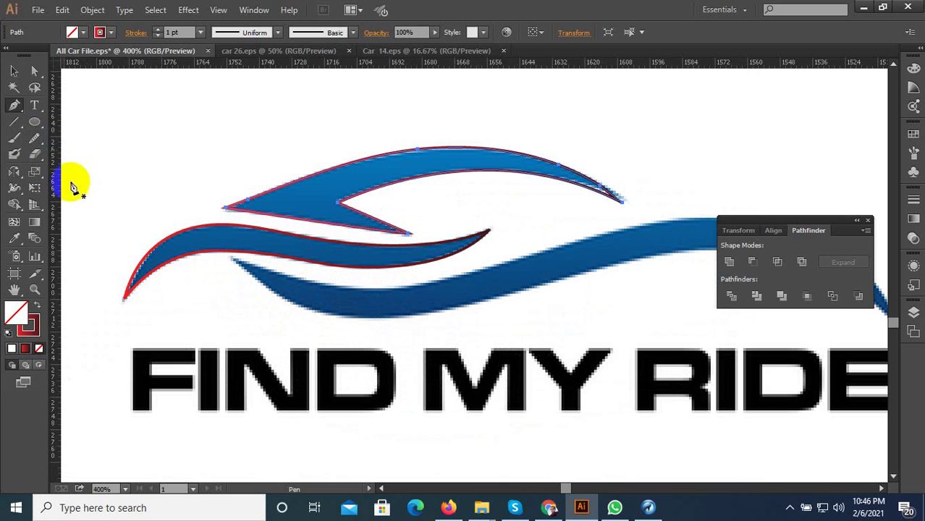
left_click(229, 259)
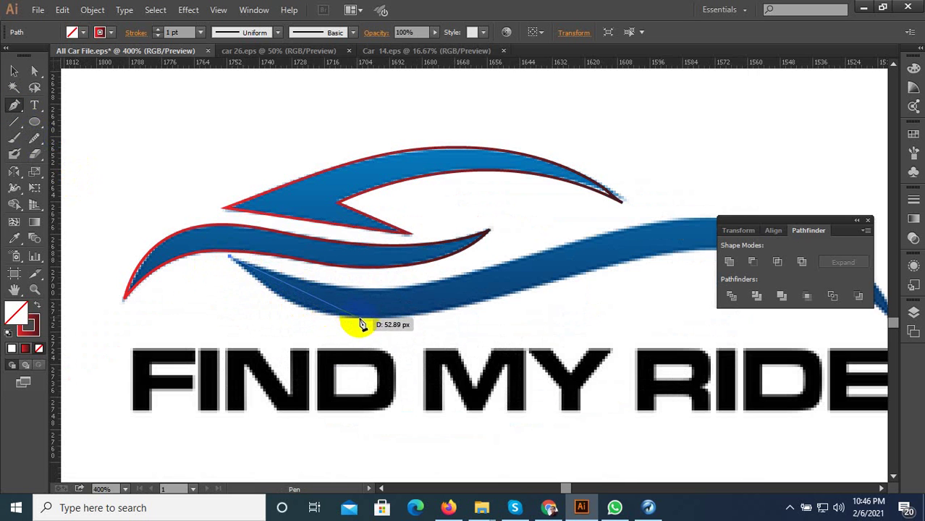
left_click_drag(358, 317, 427, 320)
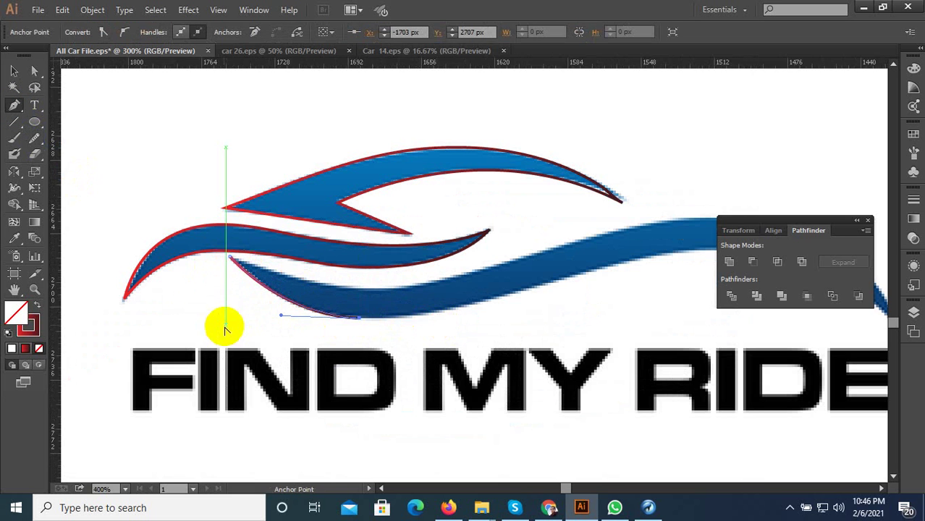
scroll(225, 326, "down", 2)
scroll(335, 334, "up", 2)
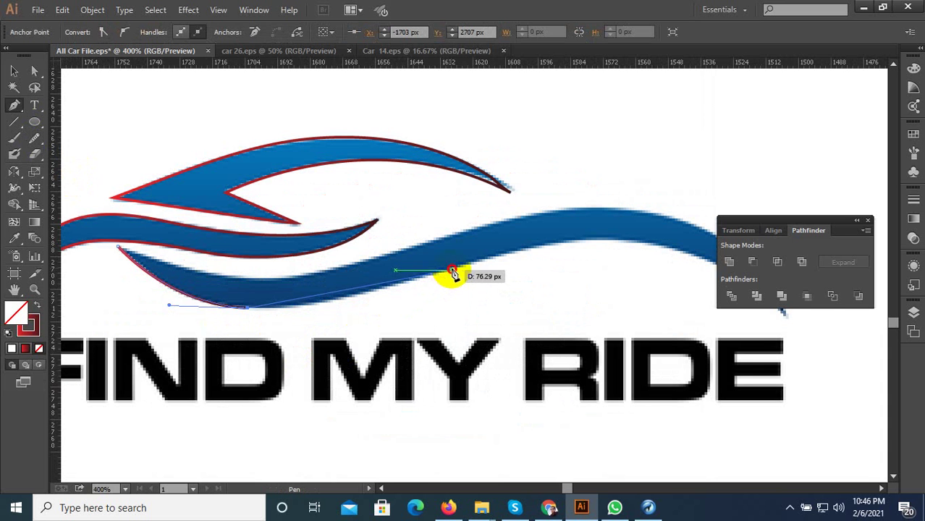
left_click_drag(452, 270, 517, 237)
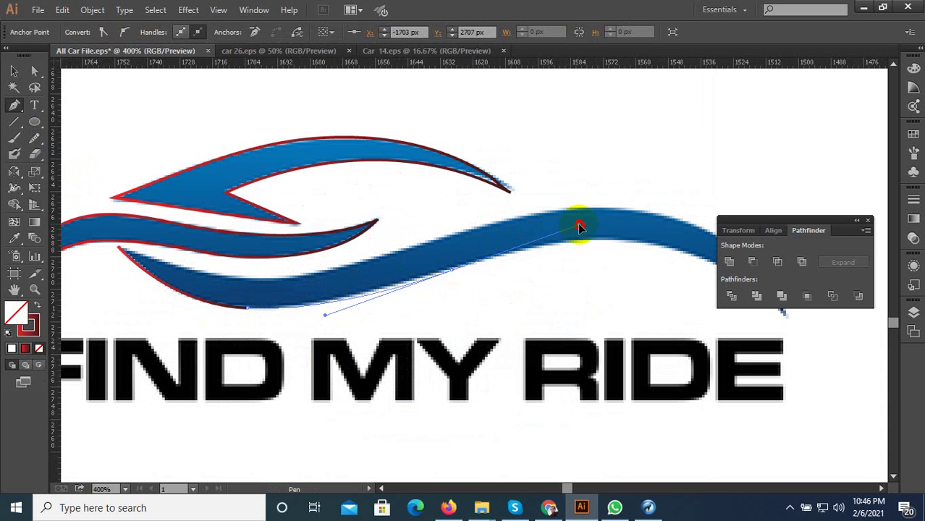
left_click_drag(579, 227, 578, 225)
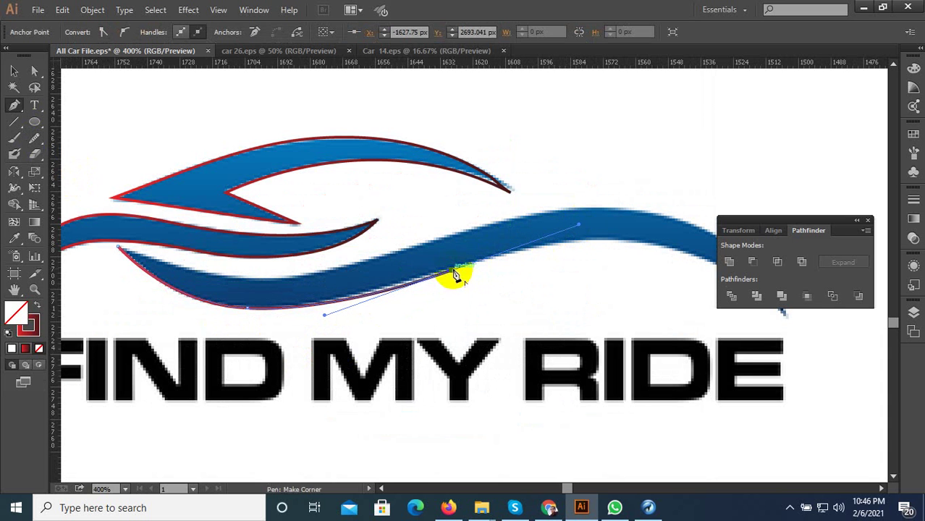
Continue the body swoosh's lower edge with one curve to its right tip and make that anchor a corner.
scroll(245, 262, "down", 2)
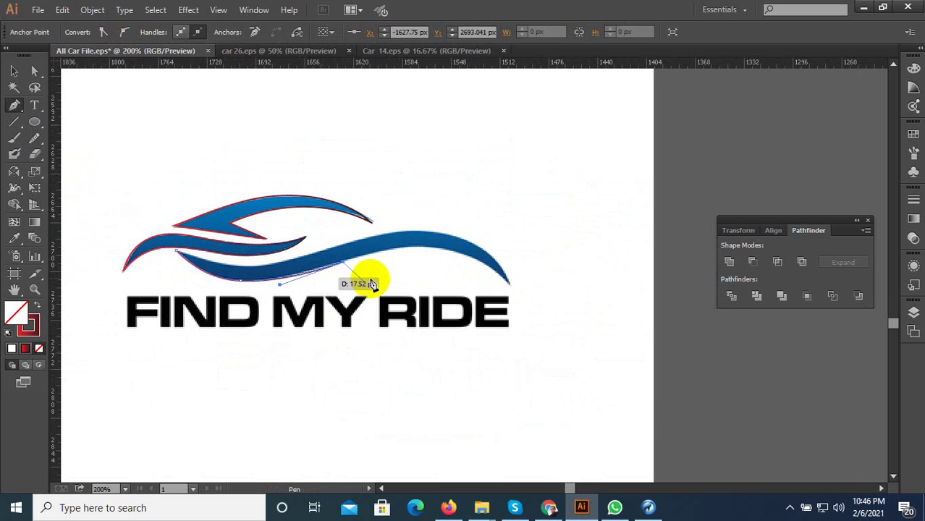
left_click_drag(508, 280, 583, 345)
scroll(517, 297, "up", 1)
left_click(506, 272)
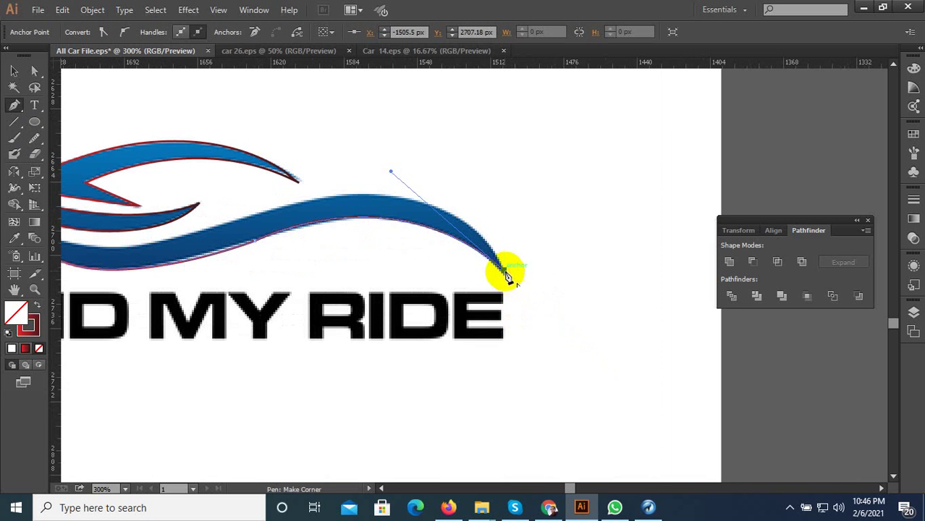
Trace the upper edge of the body swoosh back to its left tip and close the path.
left_click_drag(293, 205, 111, 255)
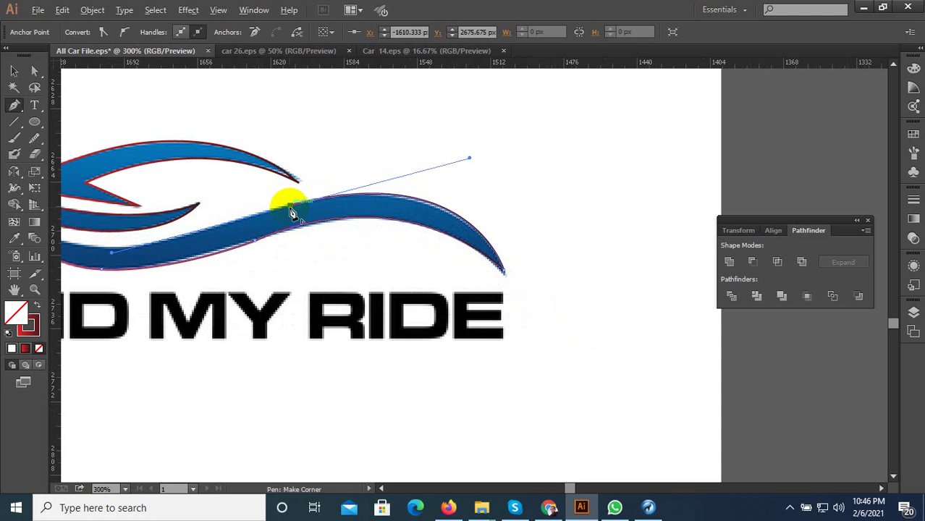
scroll(529, 232, "down", 2)
scroll(344, 240, "up", 2)
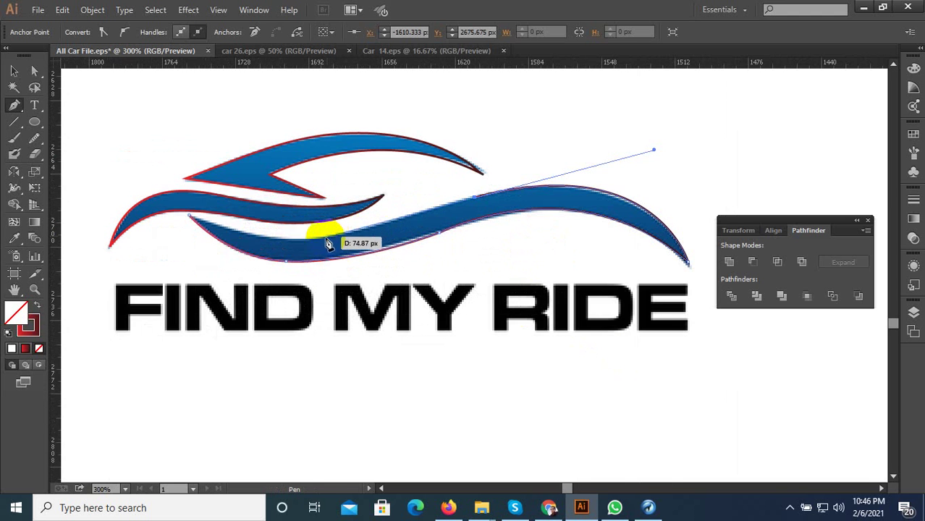
left_click(189, 215)
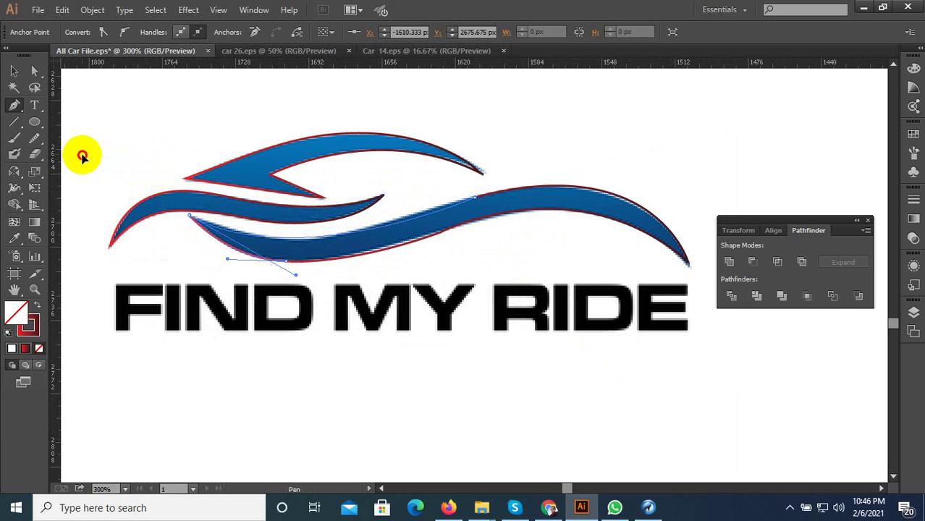
left_click_drag(82, 163, 81, 162)
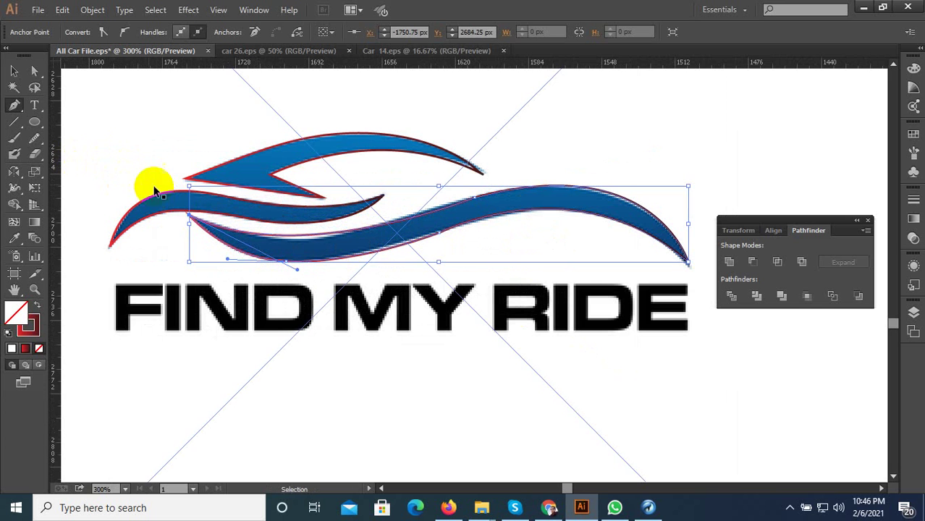
Undo the closing curve of the body swoosh, retrace the left half of its upper edge with the Pen tool and close the path.
key("ctrl+z")
left_click_drag(302, 246, 255, 235)
key("ctrl+z")
scroll(384, 230, "up", 1)
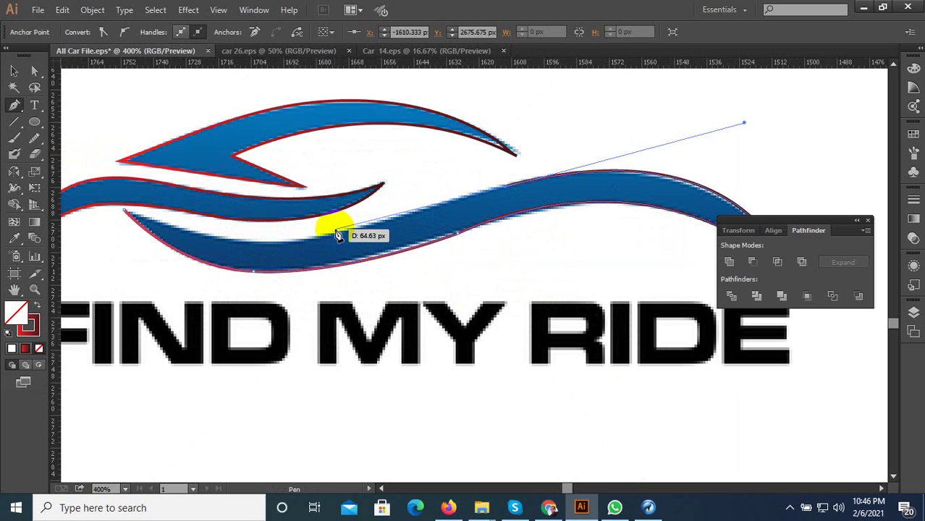
left_click_drag(337, 240, 325, 236)
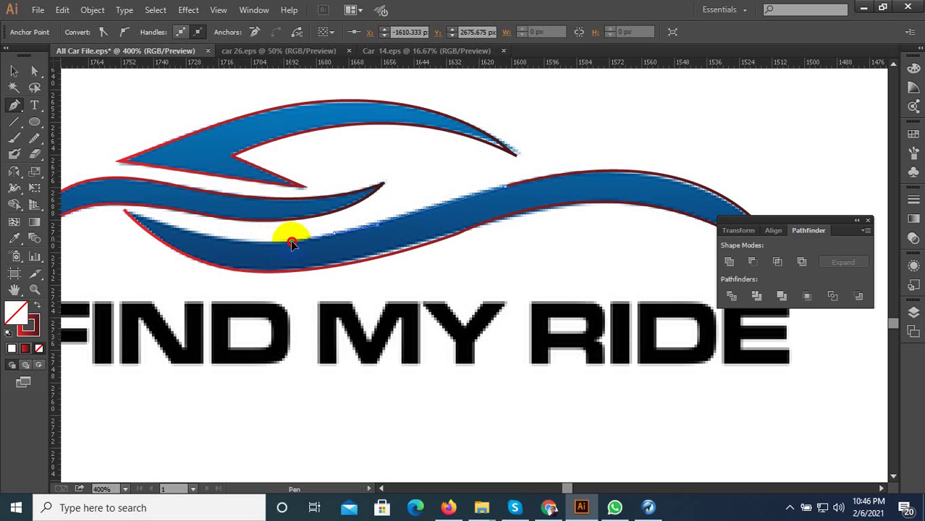
left_click_drag(292, 241, 291, 242)
left_click(335, 236)
scroll(424, 258, "down", 1)
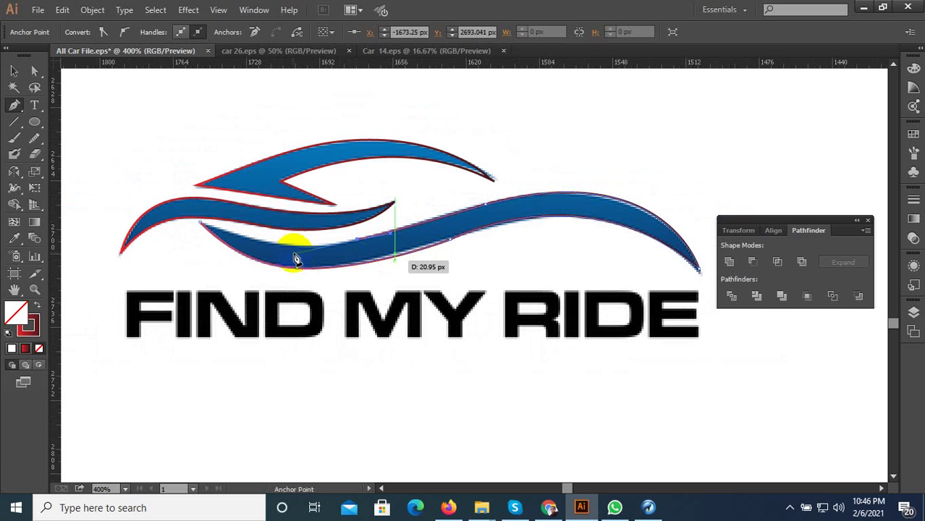
left_click_drag(207, 227, 203, 225)
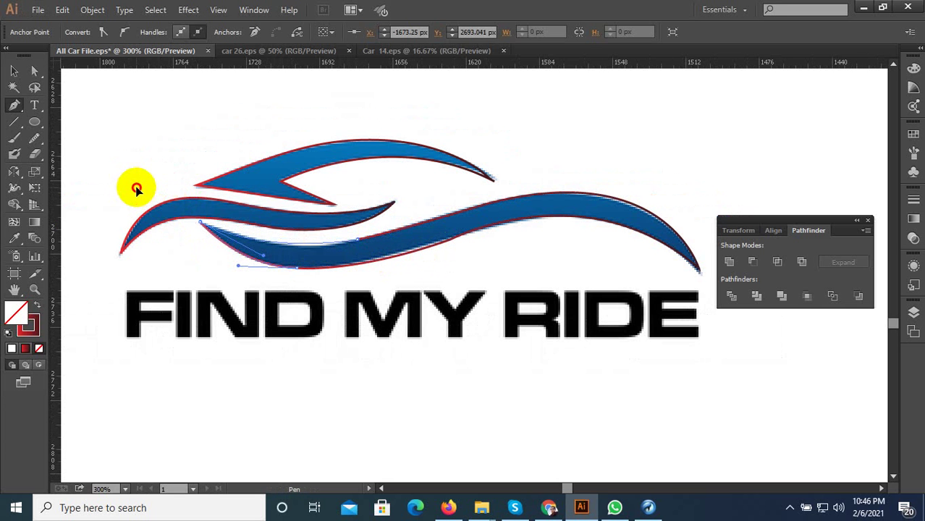
left_click_drag(125, 183, 124, 183)
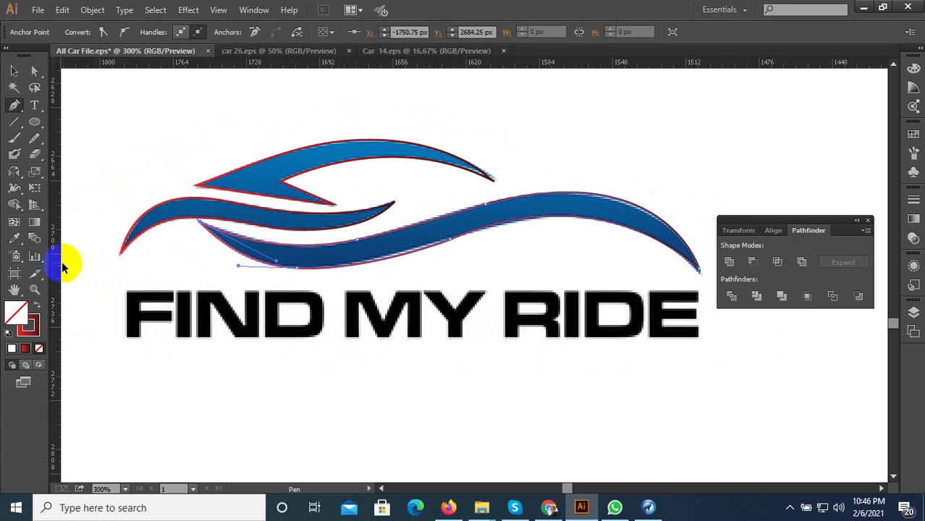
Fill the body swoosh with the dark blue sampled from the logo image and move the reference image clear of the traced shapes.
left_click(330, 262)
scroll(384, 311, "down", 2)
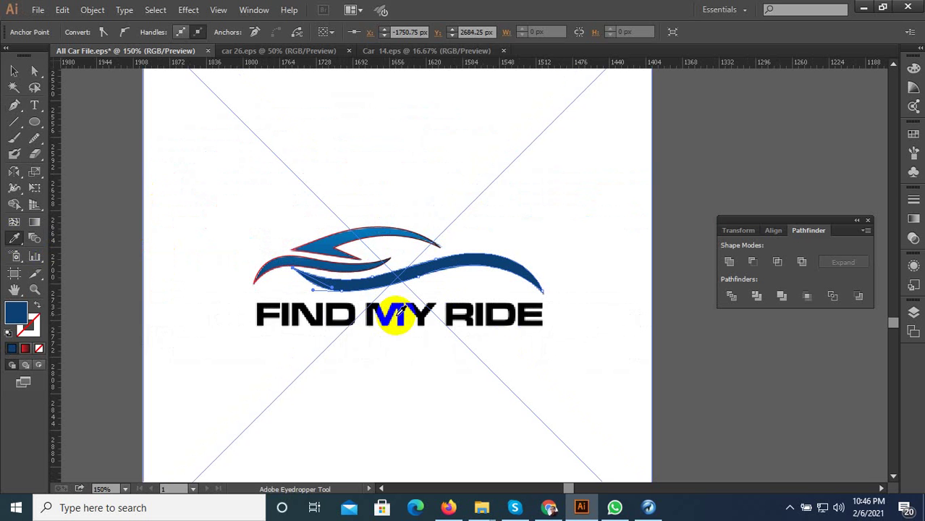
left_click(14, 71)
scroll(329, 294, "down", 3)
left_click(480, 356)
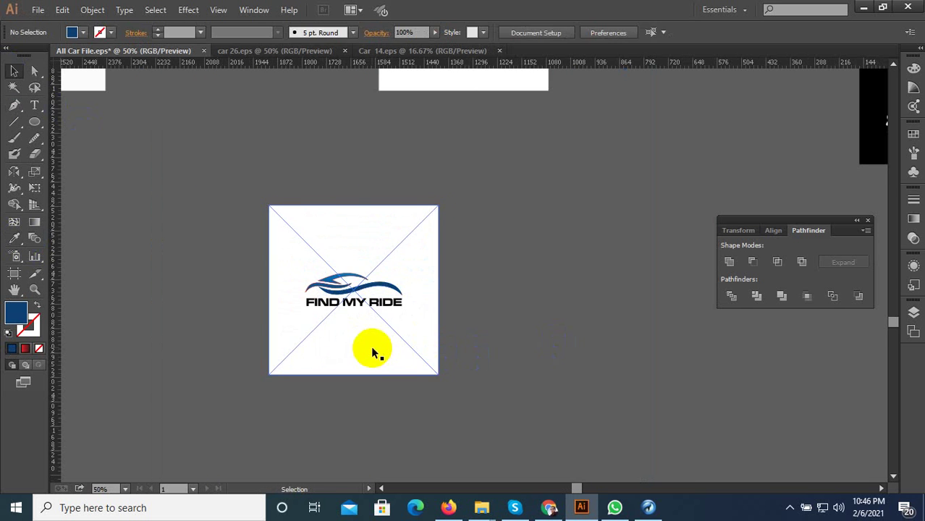
left_click_drag(372, 349, 526, 344)
Fill all traced swooshes with the white sampled from the reference image's background, without a stroke.
scroll(355, 317, "up", 2)
left_click_drag(432, 339, 215, 202)
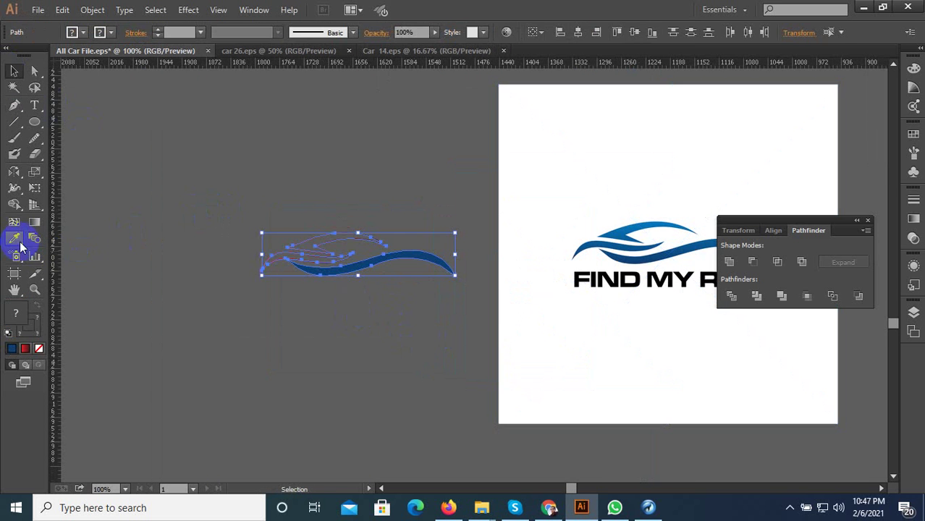
left_click(13, 238)
left_click_drag(507, 257, 563, 248)
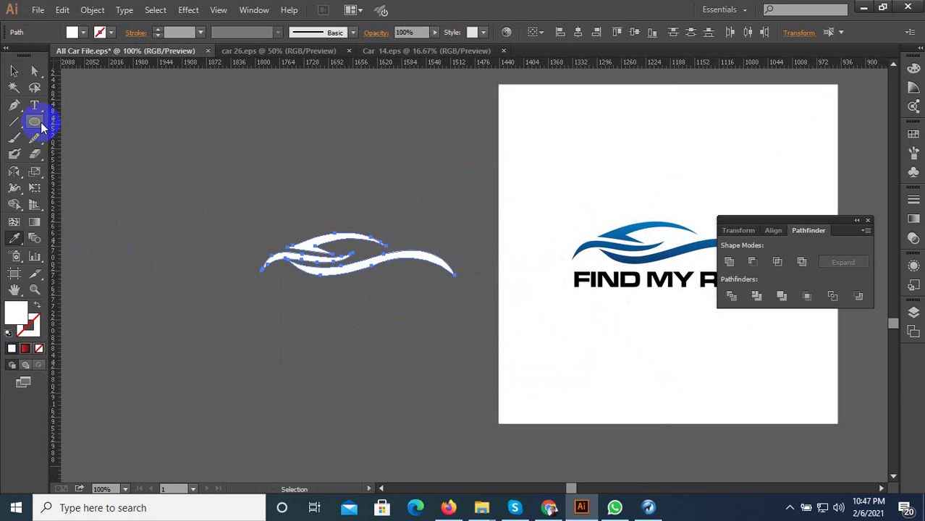
left_click(14, 70)
left_click(414, 266)
Smooth the lower edge of the white body swoosh with the Smooth tool.
scroll(413, 267, "up", 2)
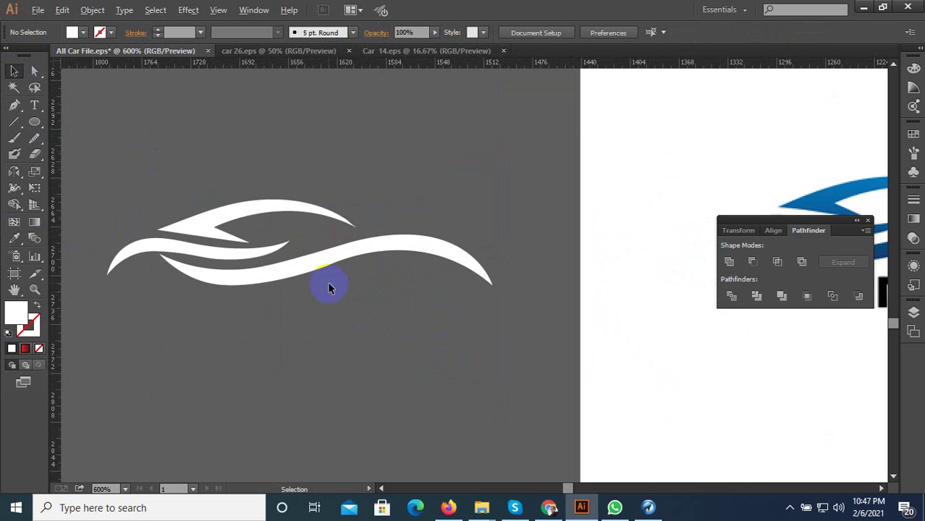
scroll(328, 286, "up", 3)
left_click(135, 219)
left_click_drag(36, 138, 82, 153)
mouse_move(254, 242)
left_mouse_down()
mouse_move(450, 186)
mouse_move(512, 209)
left_mouse_up()
scroll(559, 273, "down", 2)
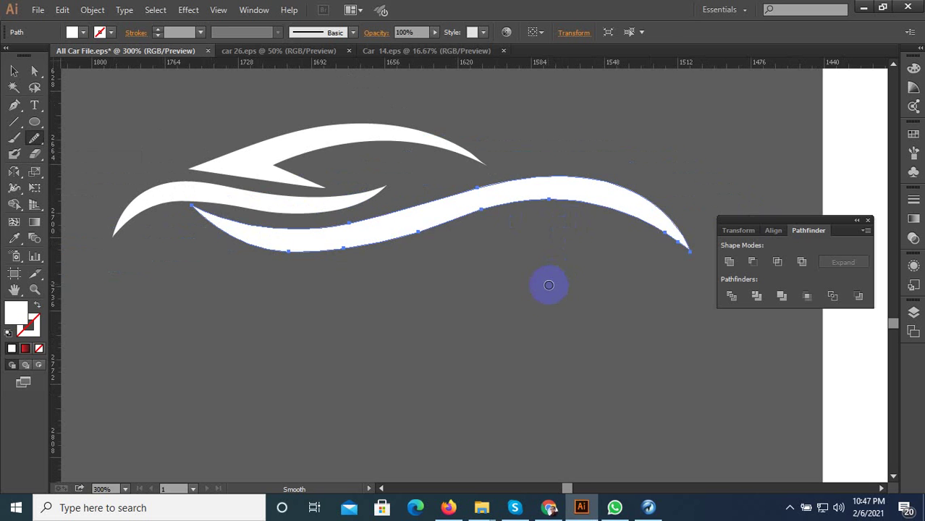
scroll(528, 314, "down", 1)
left_click(14, 69)
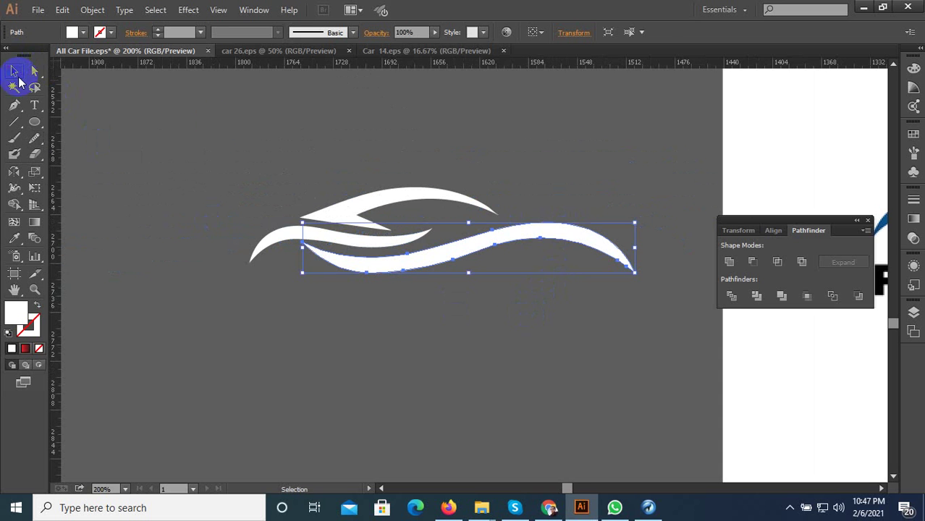
left_click(427, 330)
Move the black HONED reference image to the left of the white traced car and activate the Pen tool.
scroll(448, 318, "down", 4)
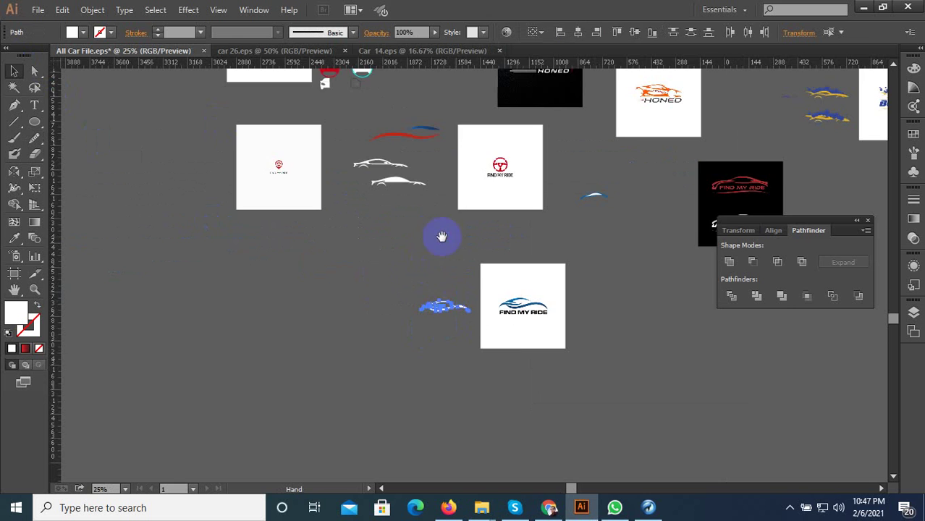
scroll(441, 261, "up", 3)
left_click(543, 163)
left_click_drag(534, 154, 367, 379)
left_click_drag(458, 425, 513, 319)
scroll(446, 300, "up", 3)
scroll(344, 226, "up", 3)
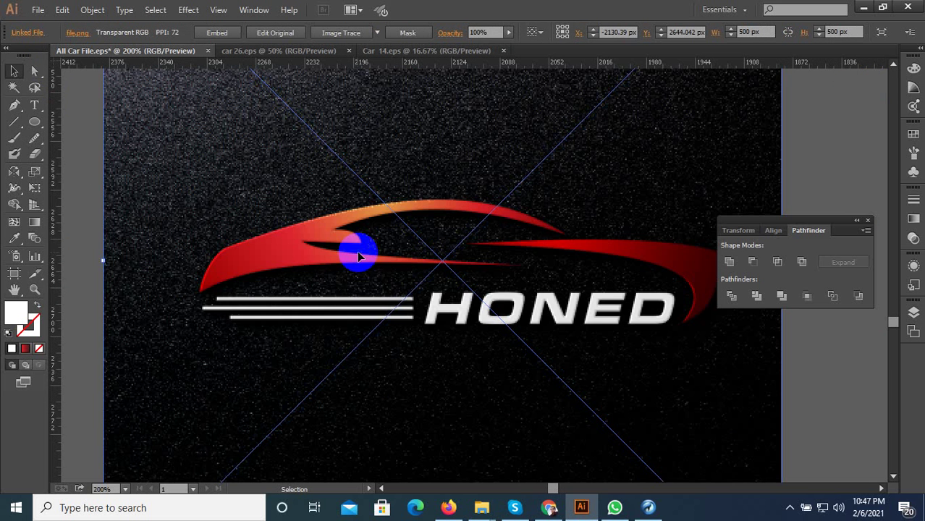
key("p")
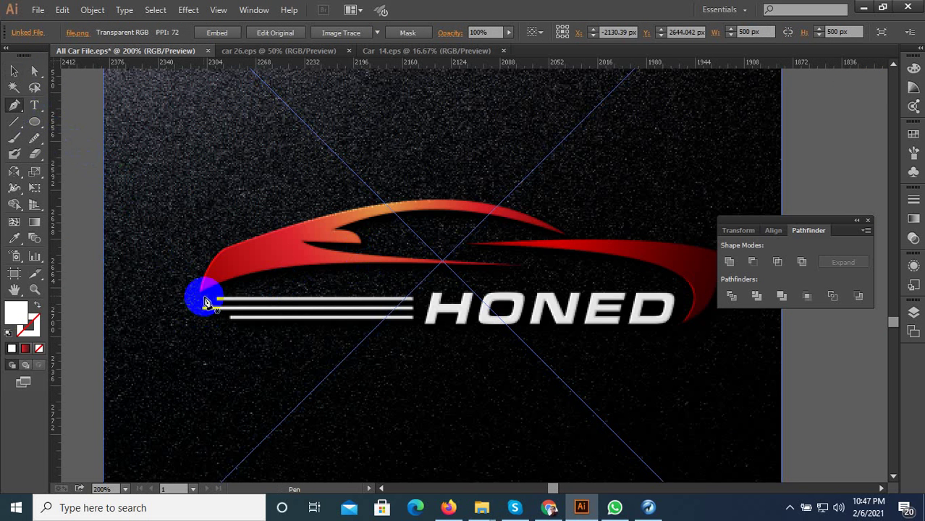
left_click(202, 291)
scroll(220, 259, "up", 2)
left_click_drag(237, 237, 310, 209)
key("ctrl+z")
key("ctrl+z")
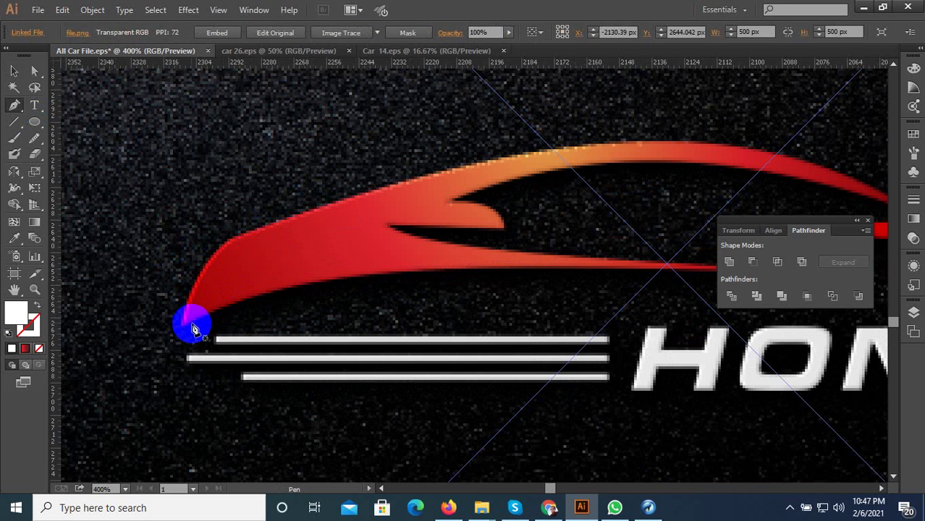
Trace the HONED car's upper outline from its lower-left tip to the roof's right tip, using a white stroke without fill.
left_click(182, 323)
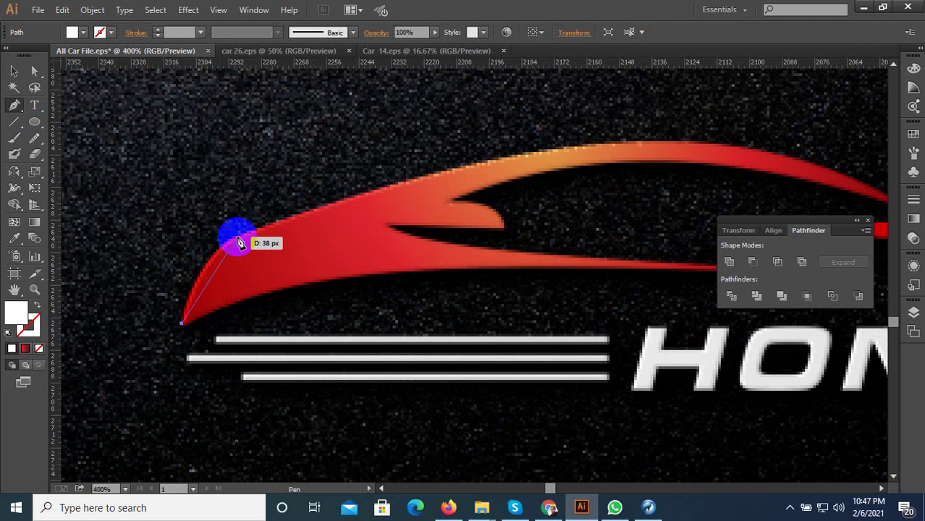
left_click_drag(287, 218, 288, 216)
left_click_drag(416, 189, 208, 192)
left_click(434, 174)
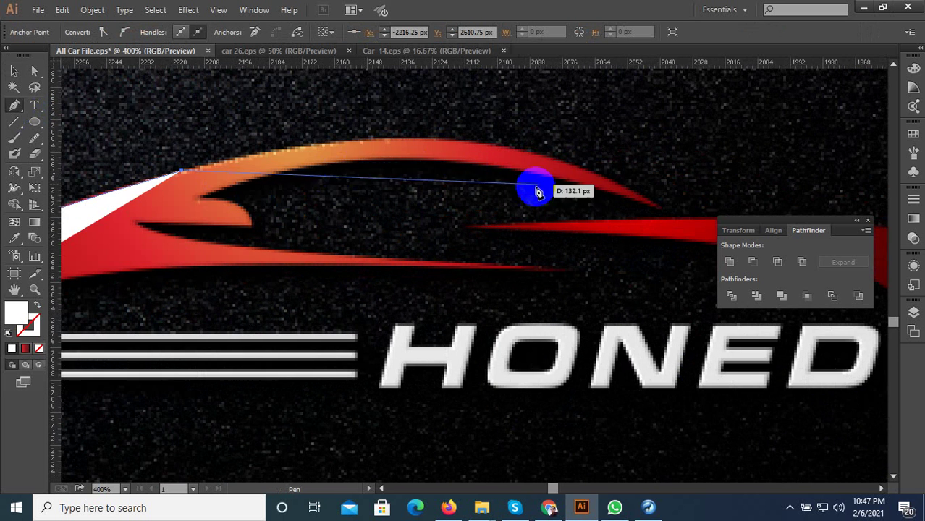
scroll(454, 190, "down", 1)
left_click_drag(605, 202, 581, 193)
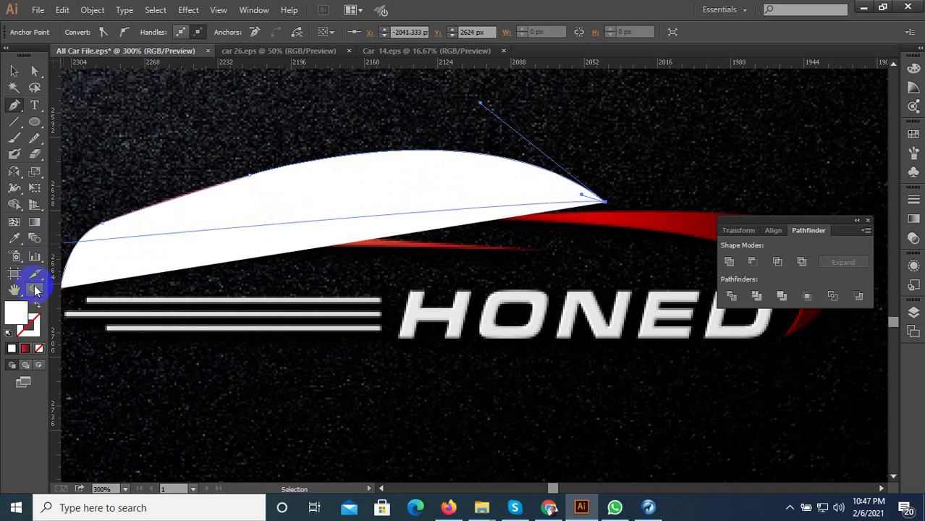
left_click(38, 307)
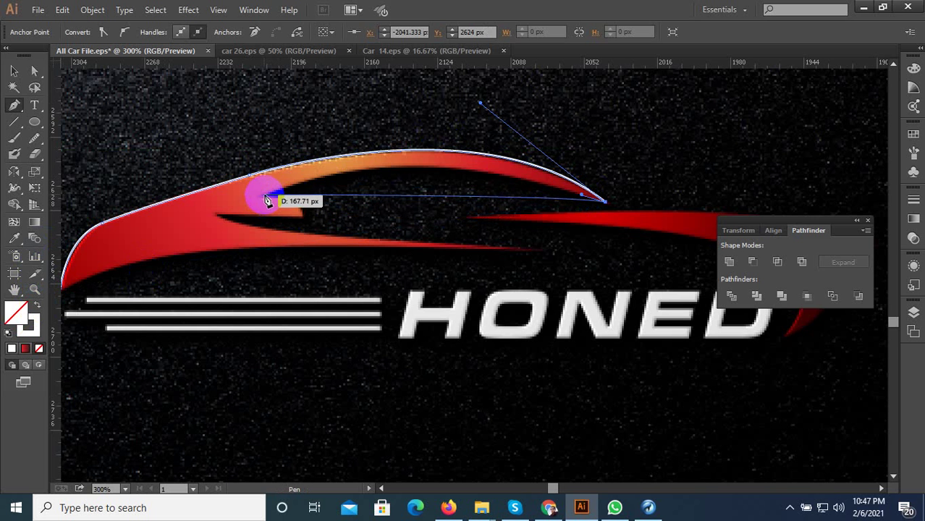
Continue the path along the roof's inner edge, around the small orange hook and back to the notch's left point.
mouse_move(263, 195)
left_mouse_down()
mouse_move(103, 261)
mouse_move(278, 197)
left_mouse_up()
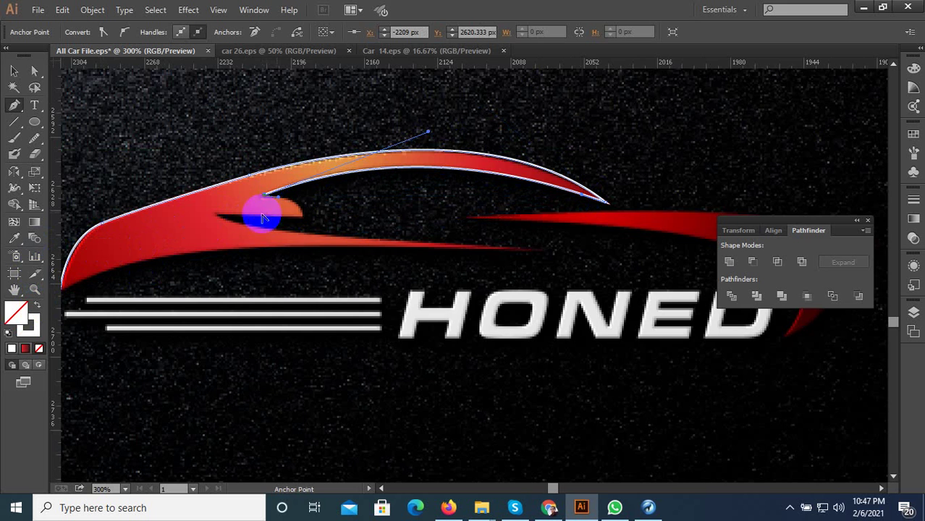
scroll(262, 217, "up", 2)
left_click_drag(374, 219, 311, 215)
left_click(202, 214)
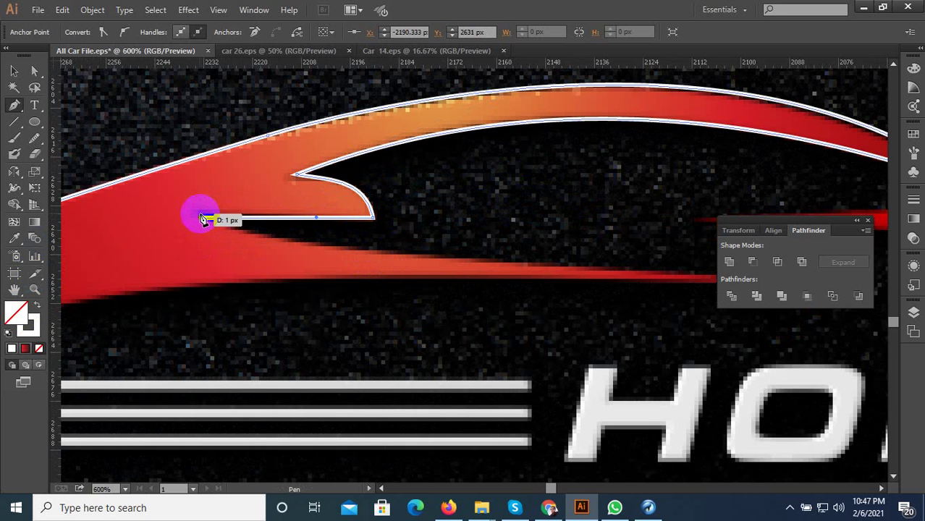
key("ctrl+z")
left_click(202, 212)
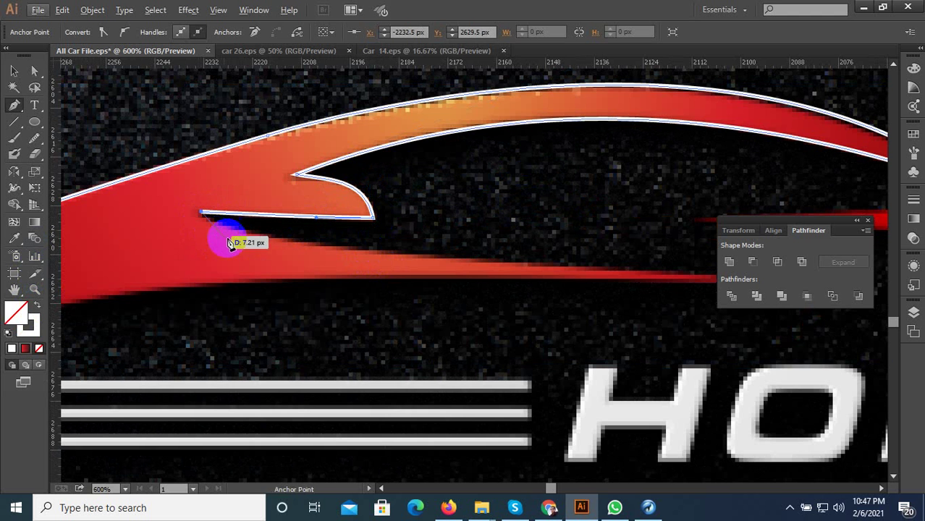
Trace the upper edge of the HONED car's long lower spike from the notch to its right tip.
scroll(192, 243, "down", 2)
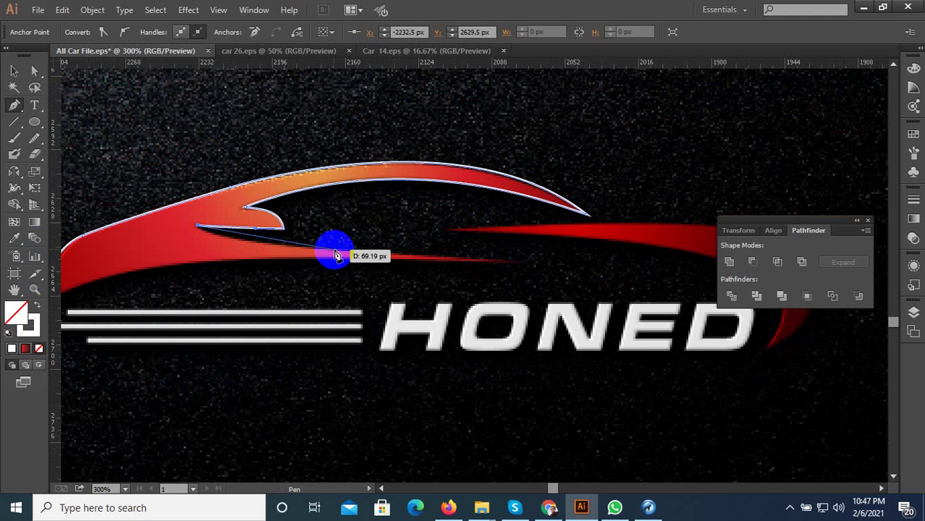
left_click(353, 250)
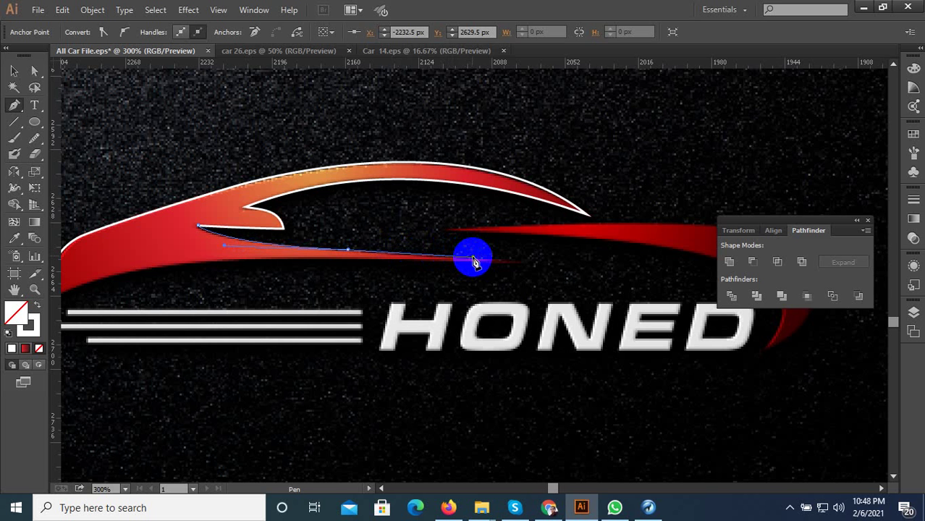
left_click(516, 261)
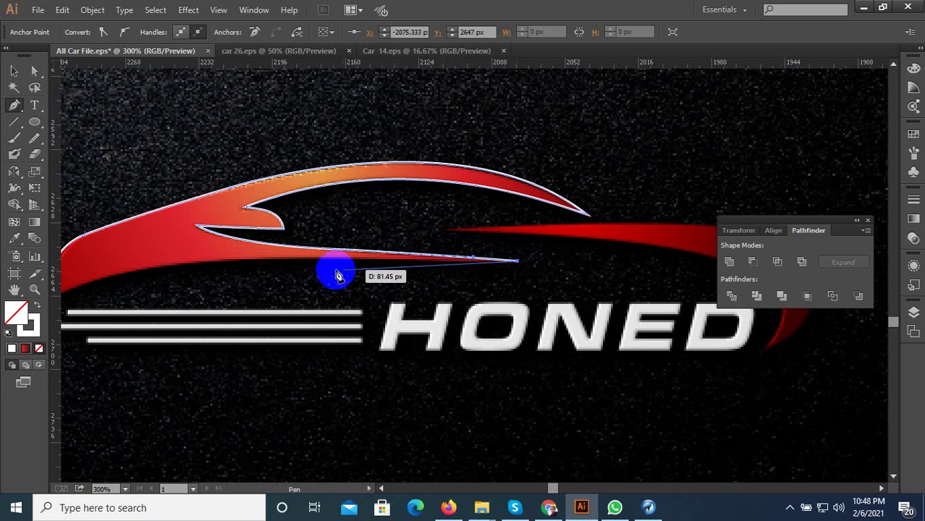
Trace the car body's lower edge from the spike's right tip back to the lower-left tip and close the path.
scroll(382, 249, "down", 2)
scroll(313, 262, "up", 2)
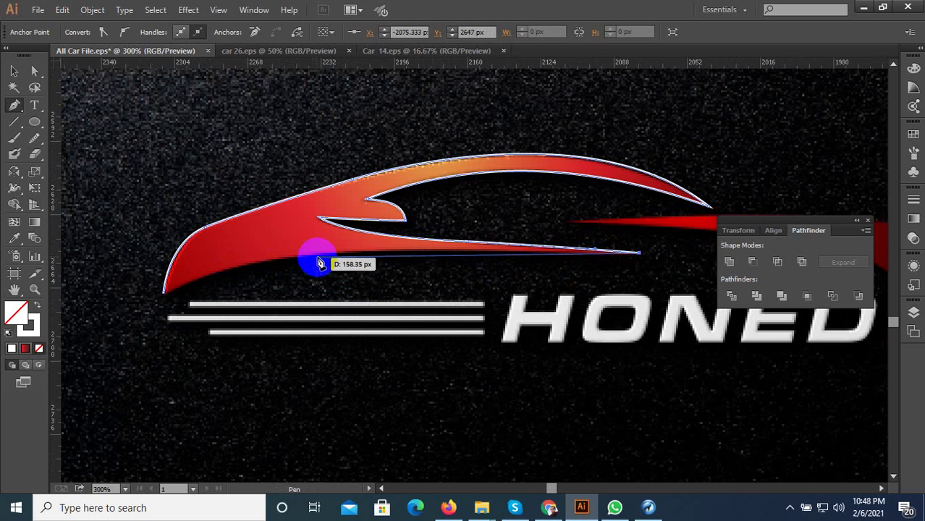
left_click(313, 255)
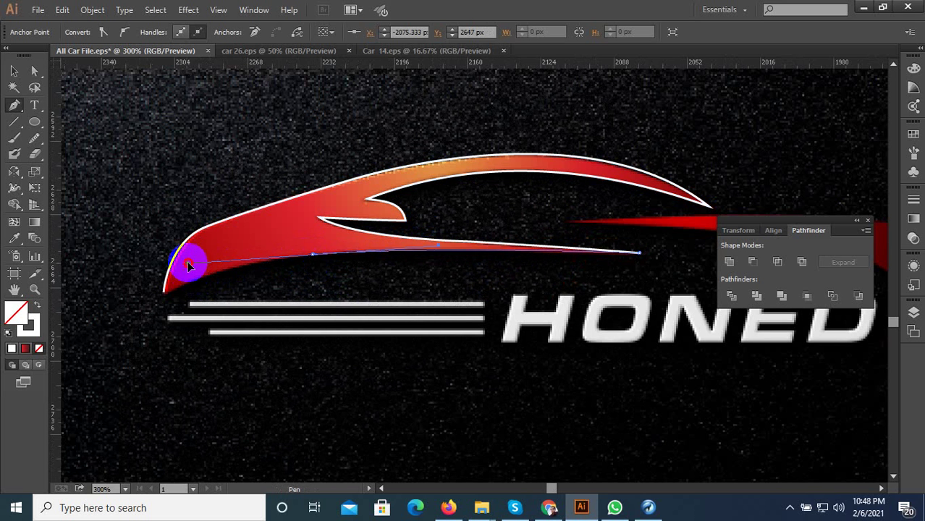
left_click(187, 264)
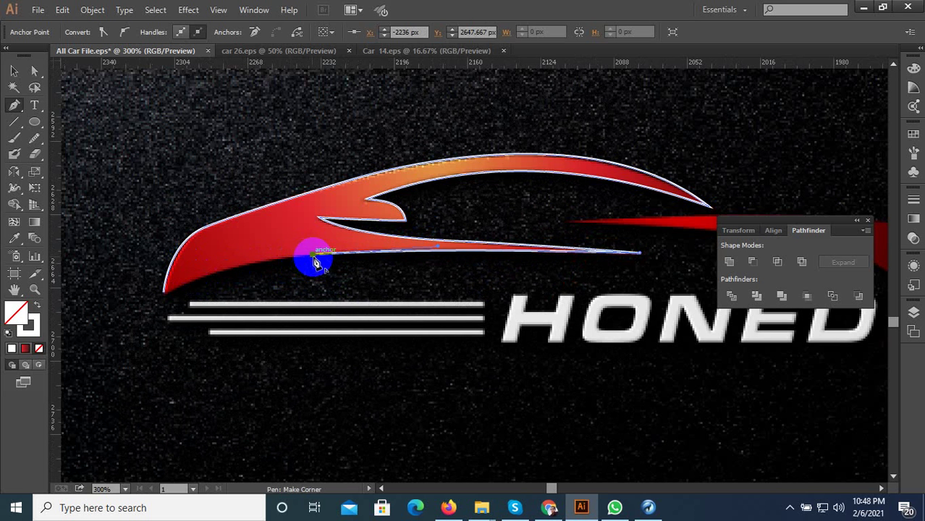
scroll(161, 290, "up", 2)
mouse_move(160, 302)
left_mouse_down()
mouse_move(133, 330)
mouse_move(74, 361)
left_mouse_up()
scroll(168, 330, "down", 3)
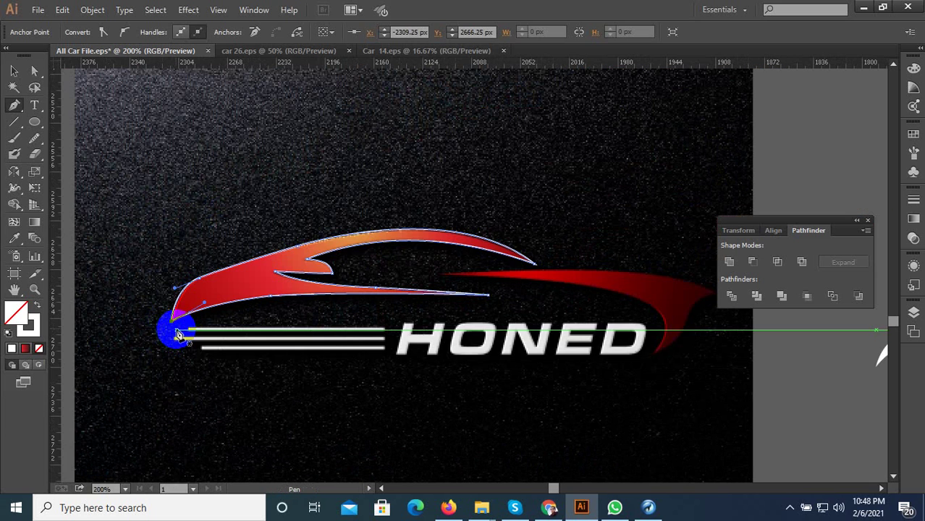
Start a new path at the rear swoosh's left tip, curve along its lower edge to the bend and make that anchor a corner.
scroll(327, 283, "down", 3)
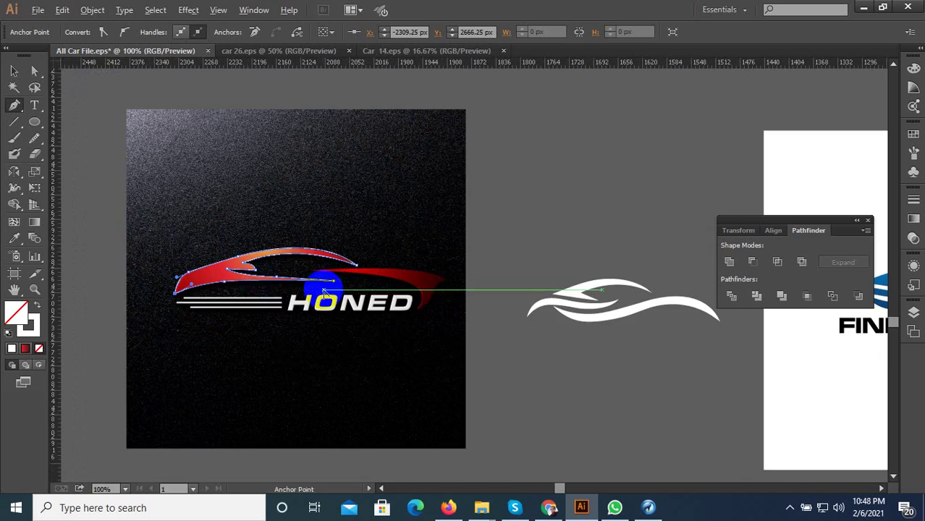
scroll(356, 288, "up", 4)
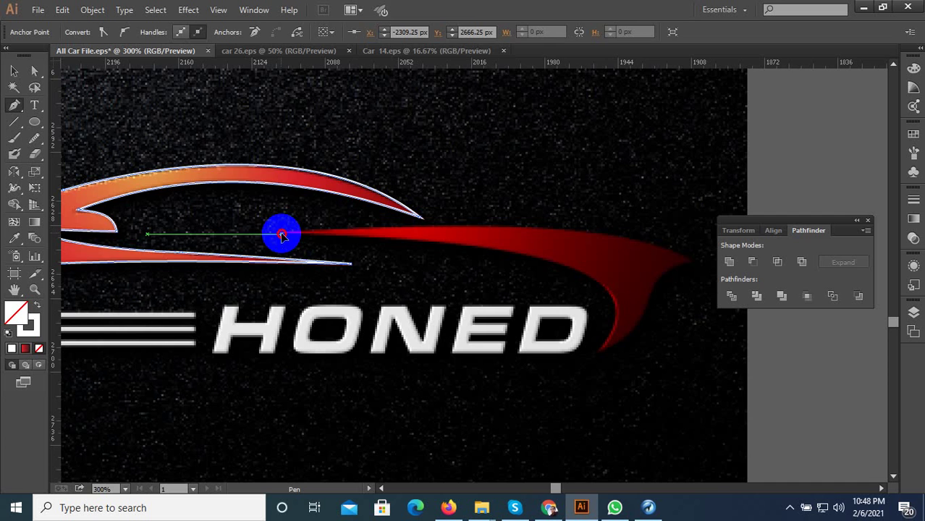
left_click_drag(282, 235, 450, 234)
scroll(490, 269, "up", 1)
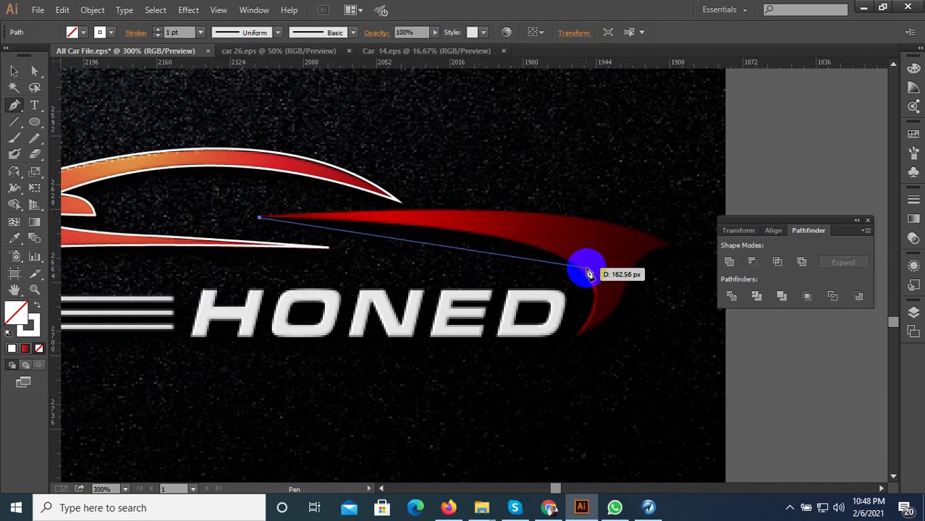
mouse_move(587, 275)
left_mouse_down()
mouse_move(661, 330)
mouse_move(600, 320)
mouse_move(593, 285)
left_mouse_up()
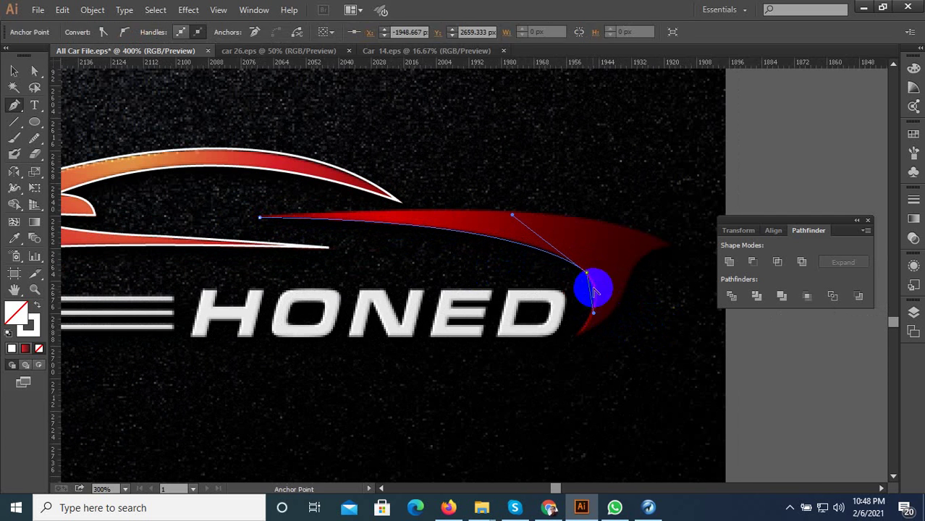
scroll(589, 279, "up", 2)
left_click(583, 258)
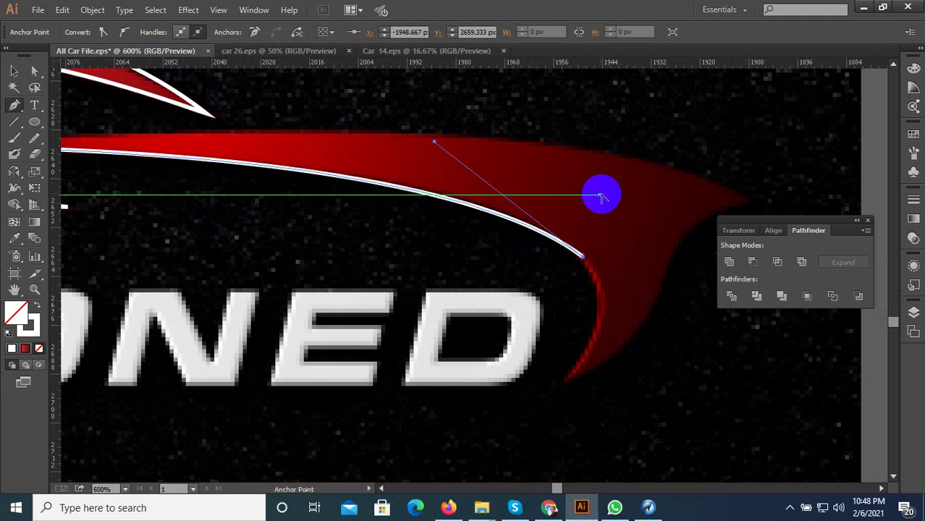
Continue the rear swoosh's path around the bend to its lower tip and up the outer edge, ending in a corner anchor.
scroll(602, 229, "down", 2)
scroll(586, 275, "up", 1)
left_click_drag(586, 294, 606, 284)
scroll(458, 287, "down", 2)
scroll(581, 281, "up", 2)
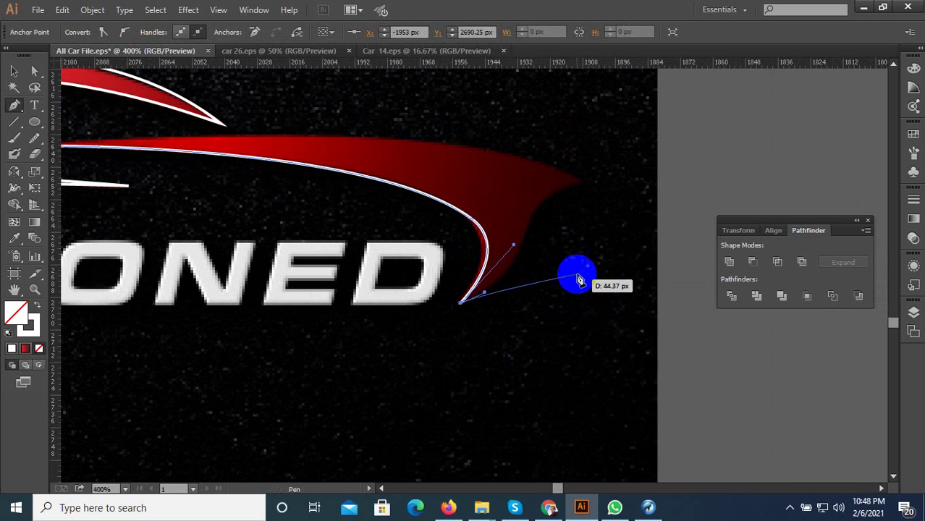
left_click_drag(539, 210, 570, 125)
left_click(539, 210)
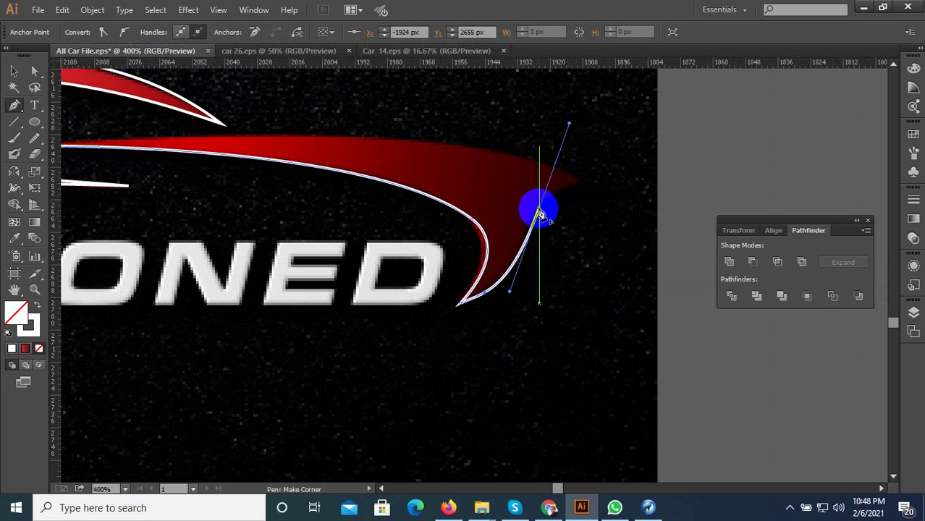
Trace the rear swoosh's outer edge to its right tip, then its upper edge back to the left tip, closing the path.
left_click_drag(539, 210, 590, 190)
left_click_drag(590, 188, 188, 153)
key("ctrl+minus")
scroll(87, 184, "left", 6)
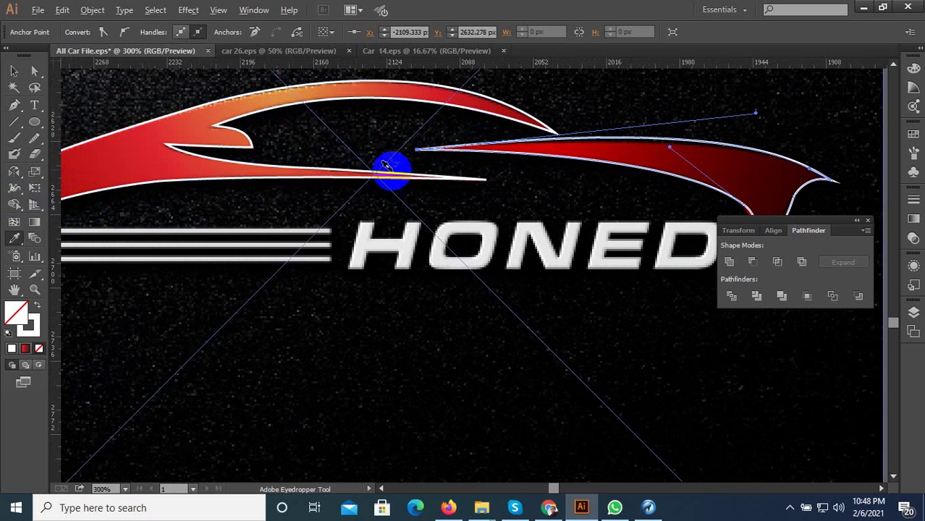
Fill the traced rear swoosh with red sampled from the HONED car.
scroll(396, 174, "down", 3)
left_click(365, 178)
left_click(122, 111)
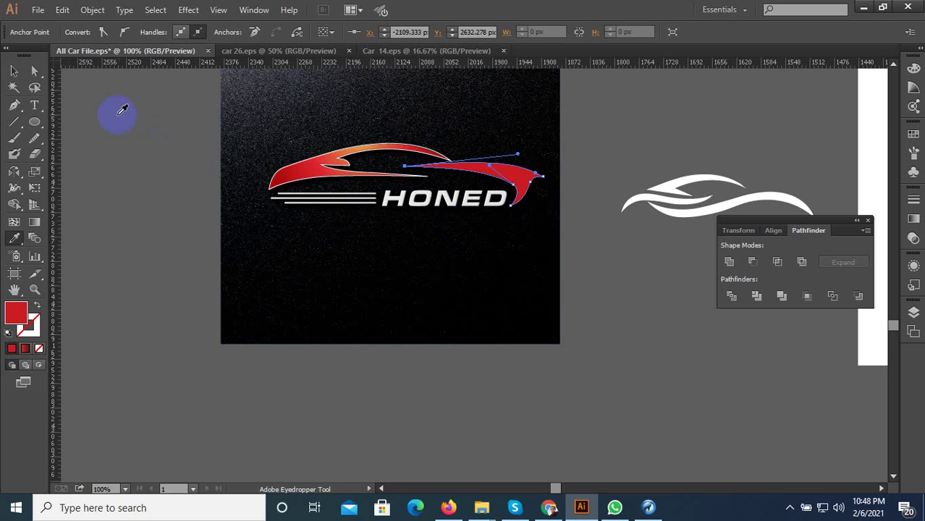
Move the black HONED reference image to the left, clear of the traced car shapes.
left_click(14, 76)
left_click(387, 281)
scroll(471, 295, "down", 1)
left_click_drag(472, 290, 221, 290)
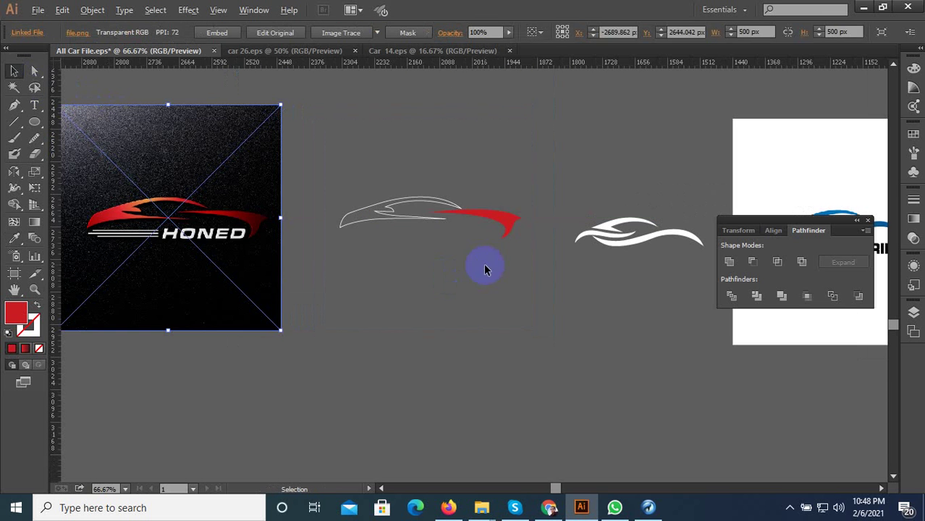
Give both traced HONED car shapes a white fill without stroke, sampled from the white reference image, and deselect them.
left_click(338, 197)
left_click(14, 239)
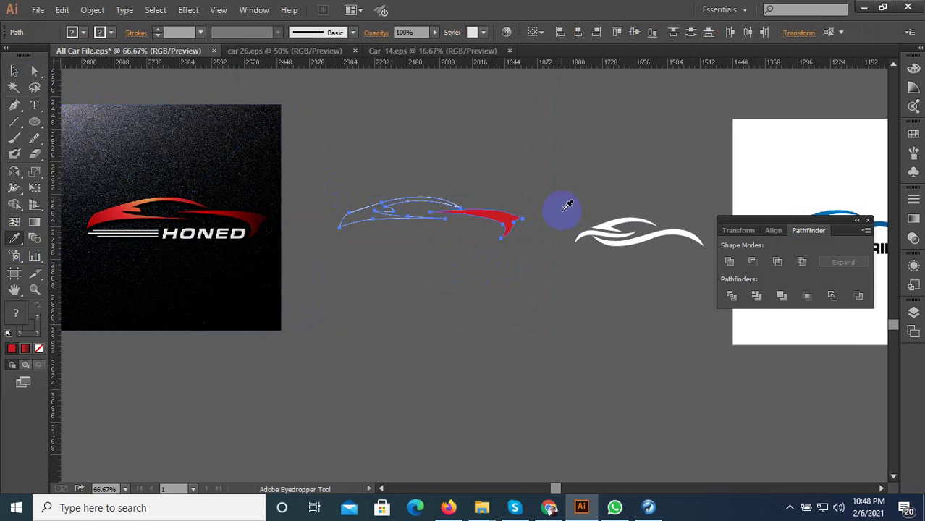
left_click(789, 148)
left_click(14, 71)
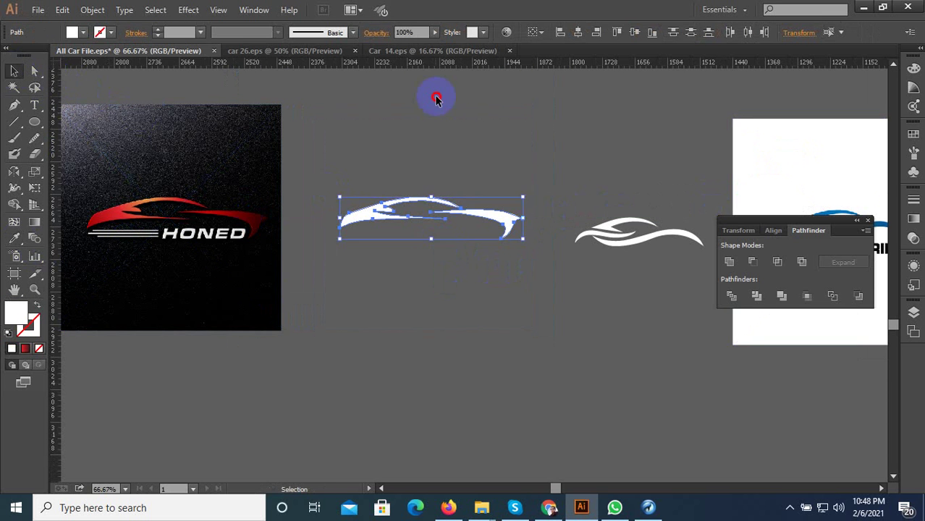
left_click(484, 194)
scroll(484, 194, "up", 2)
scroll(427, 270, "down", 2)
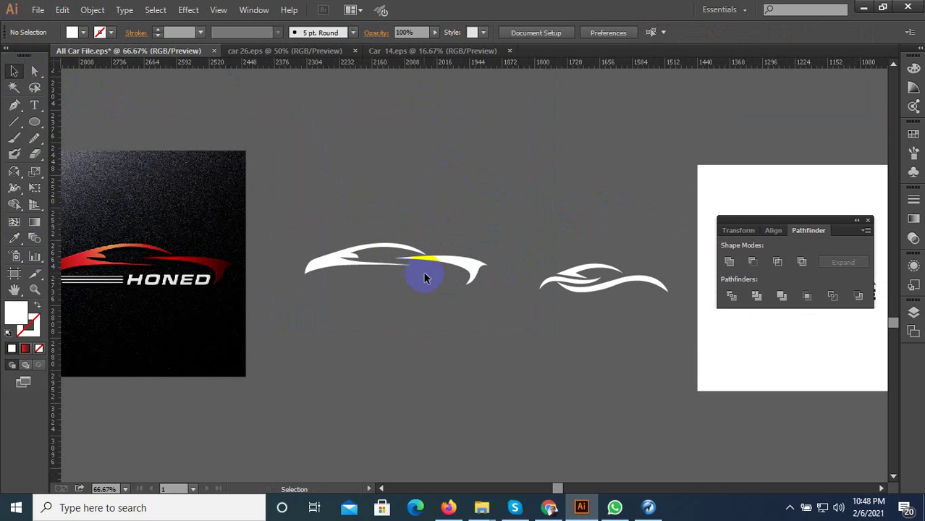
left_click_drag(391, 268, 391, 268)
left_click(501, 308)
Start a path at the left tip of the dark-red HONED car's roofline and curve along its lower edge onto the roof.
scroll(502, 308, "down", 2)
left_click_drag(510, 172, 431, 289)
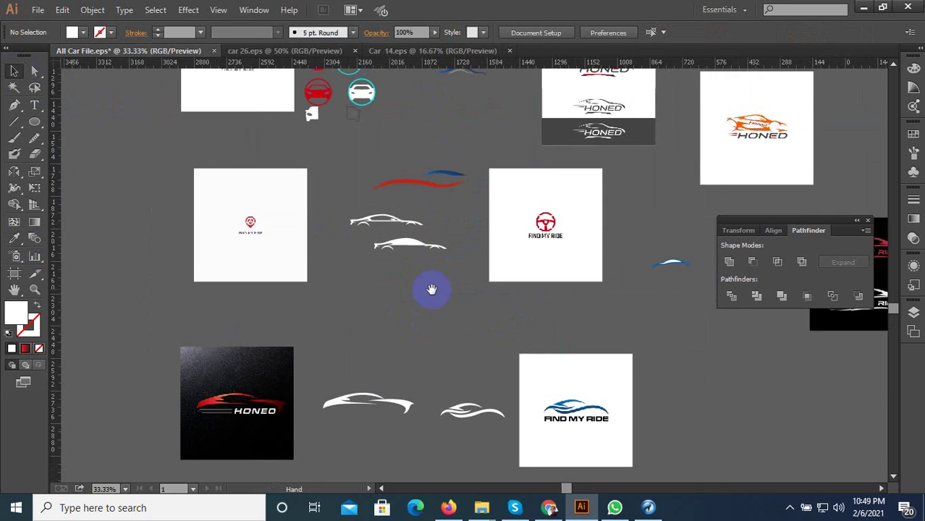
scroll(450, 288, "down", 1)
left_click_drag(561, 149, 420, 413)
scroll(476, 431, "down", 4)
scroll(489, 174, "up", 4)
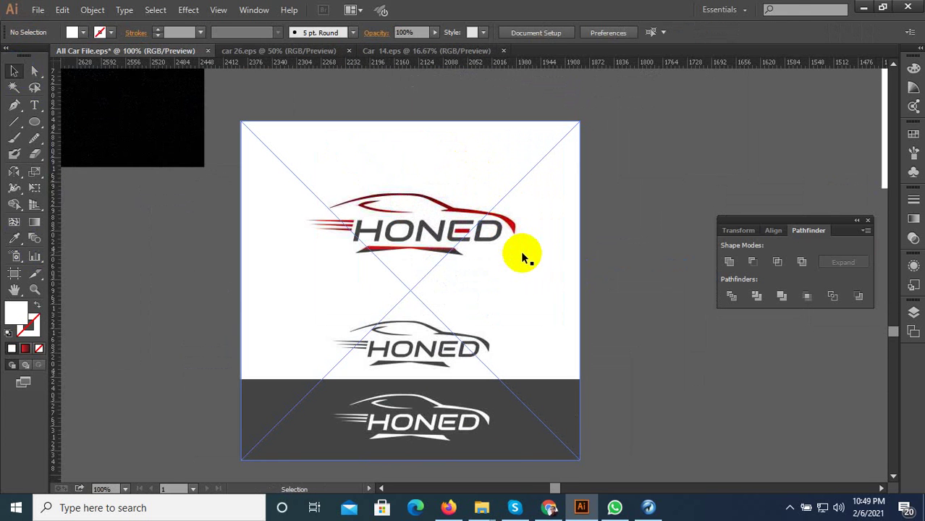
scroll(388, 200, "up", 4)
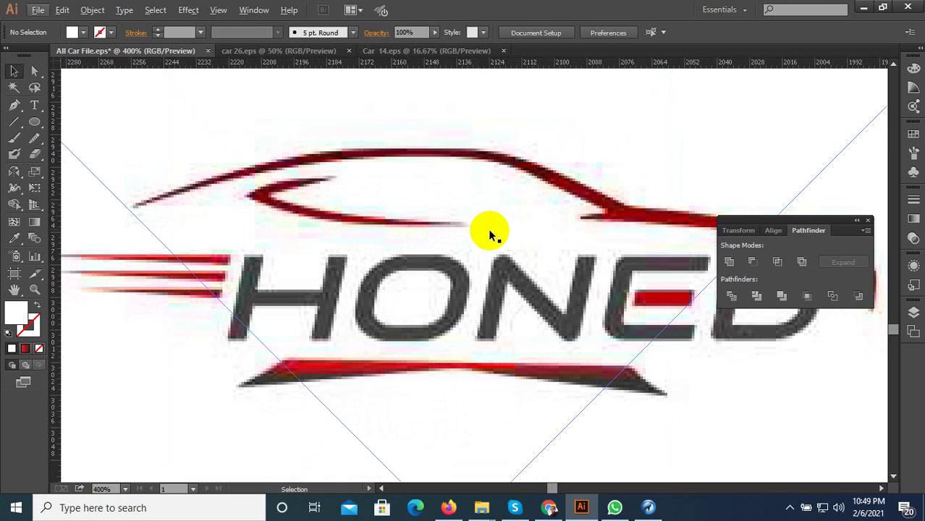
left_click(32, 143)
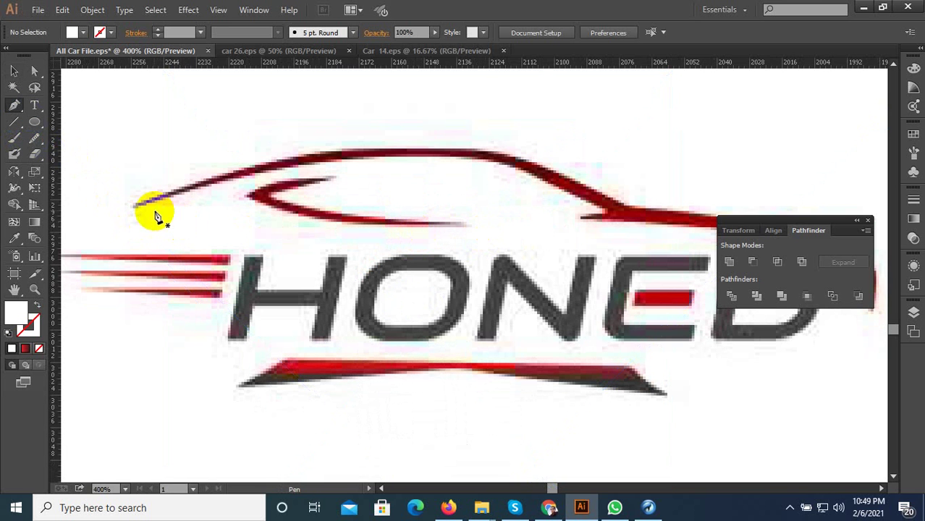
left_click(133, 208)
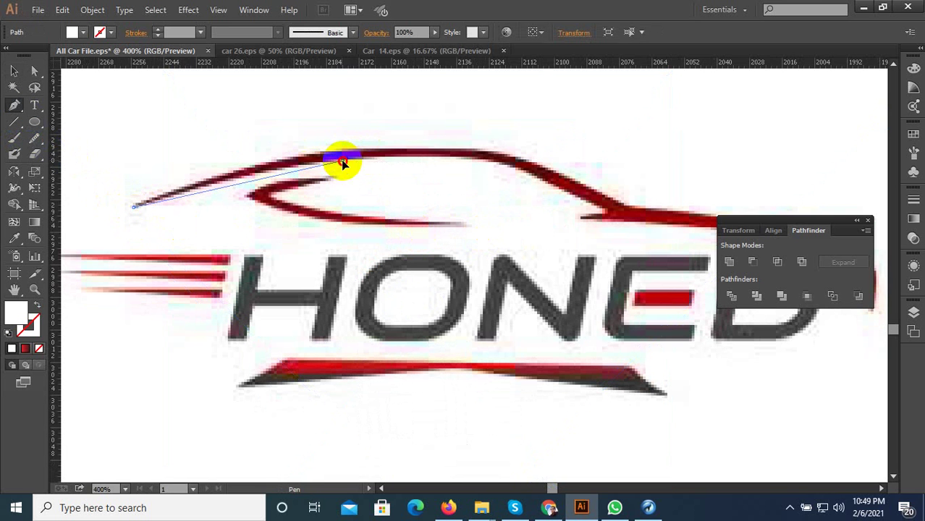
left_click_drag(343, 162, 396, 154)
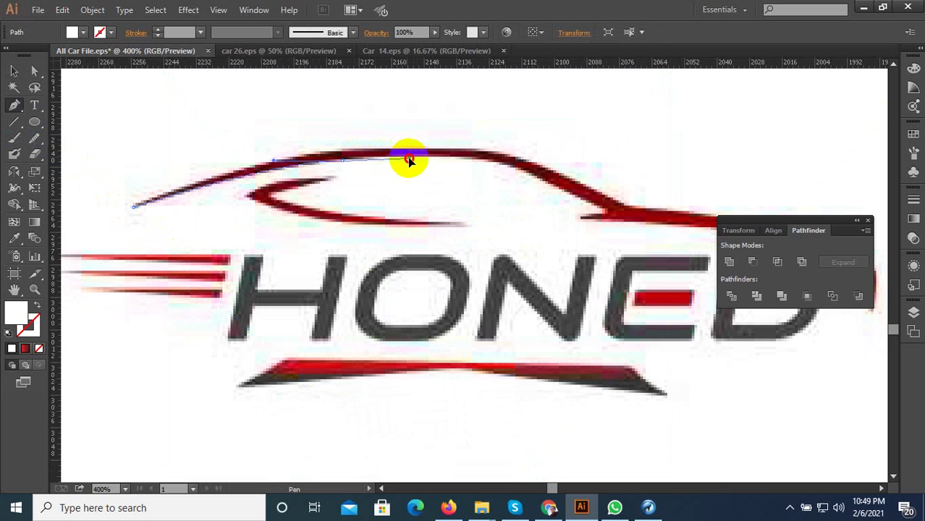
left_click_drag(409, 158, 410, 158)
Swap the unfinished roofline path's fill and stroke to give it a white outline without fill.
scroll(332, 155, "down", 3)
scroll(413, 171, "up", 2)
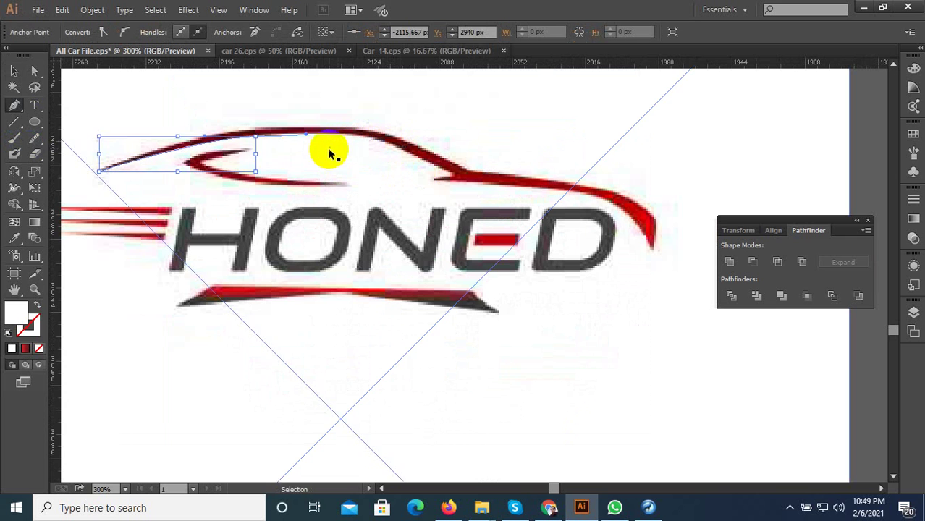
left_click_drag(255, 137, 46, 326)
left_click(36, 307)
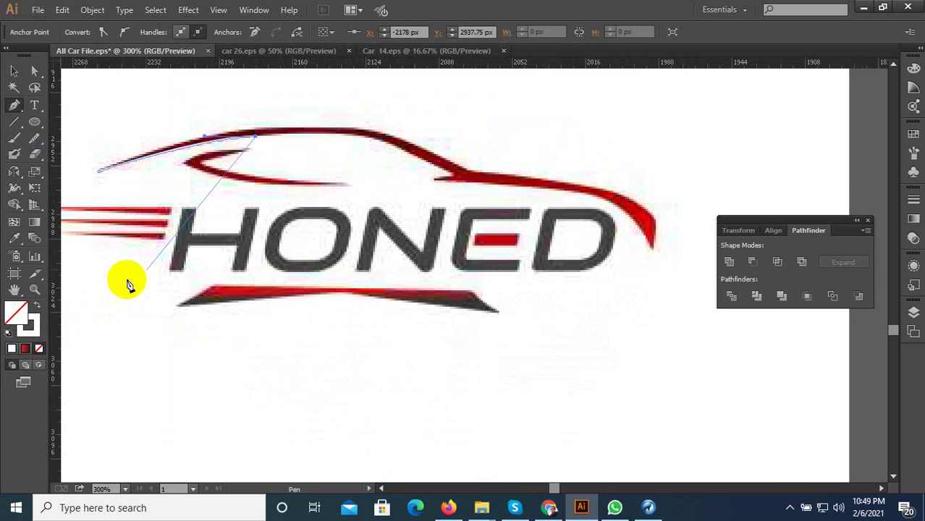
Continue the path along the roof's lower edge, down the sloping line to the notch, and out to the small spur's left tip.
left_click(372, 139)
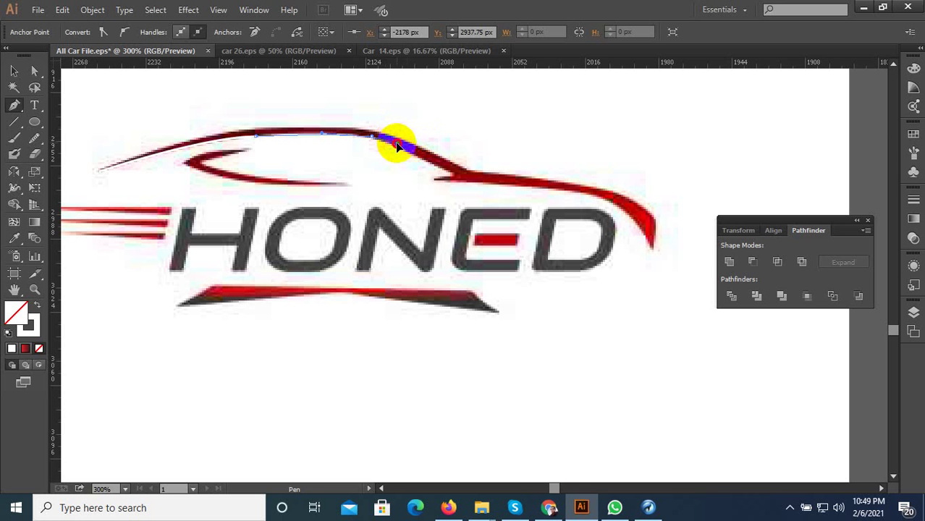
scroll(446, 179, "up", 1, "alt")
left_click(456, 176)
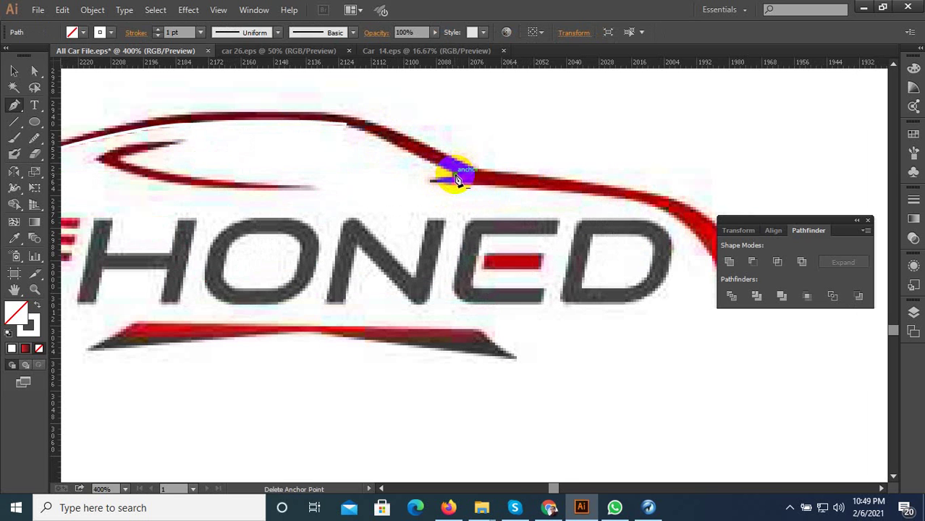
key("ctrl+z")
scroll(347, 132, "up", 1, "alt")
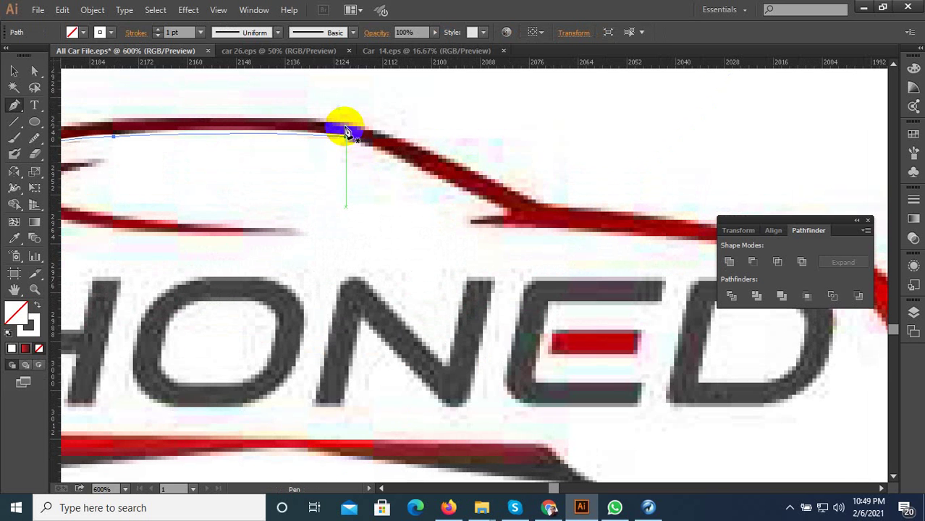
left_click(345, 138)
mouse_move(505, 220)
left_mouse_down()
mouse_move(506, 211)
mouse_move(489, 223)
left_mouse_up()
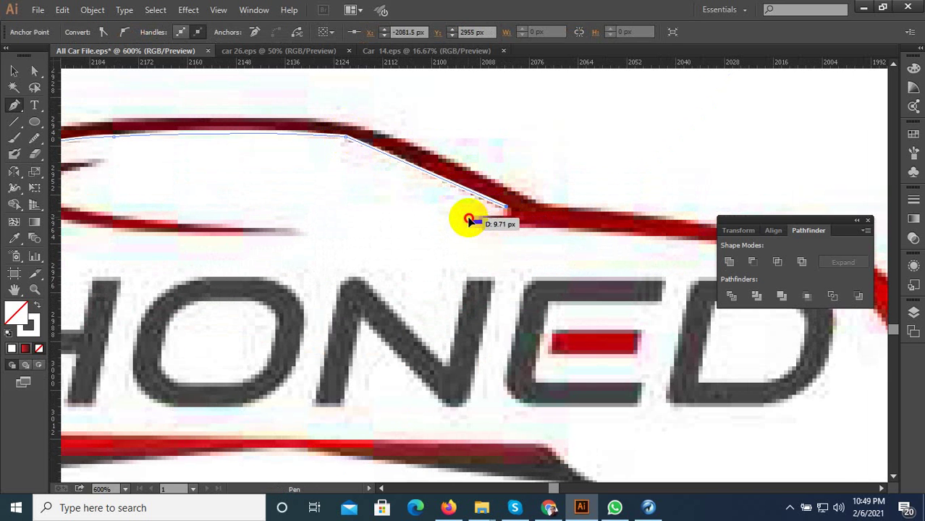
left_click(469, 219)
Trace the lower edge of the hood line from the spur to the car's pointed lower-right tip.
scroll(291, 237, "down", 2, "alt")
scroll(469, 242, "up", 2, "alt")
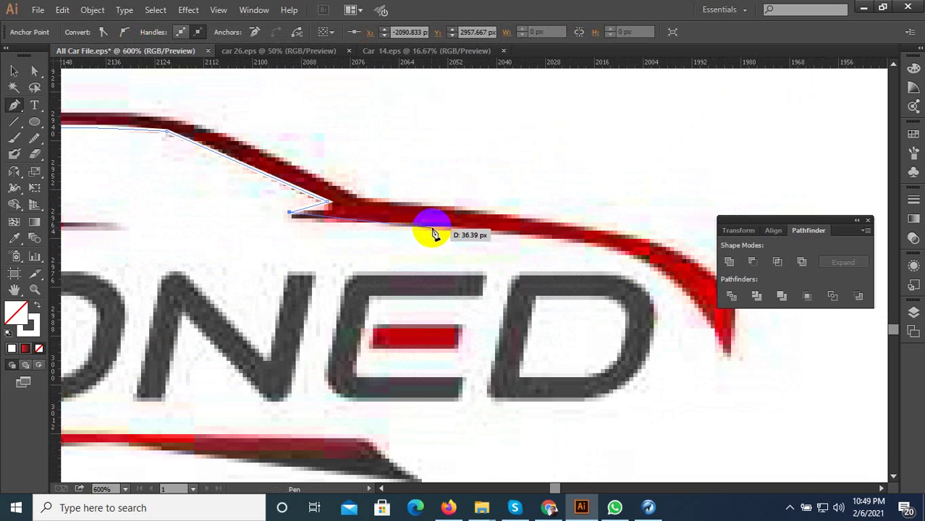
left_click_drag(433, 234, 411, 232)
scroll(547, 269, "down", 5, "alt")
scroll(561, 306, "up", 5, "alt")
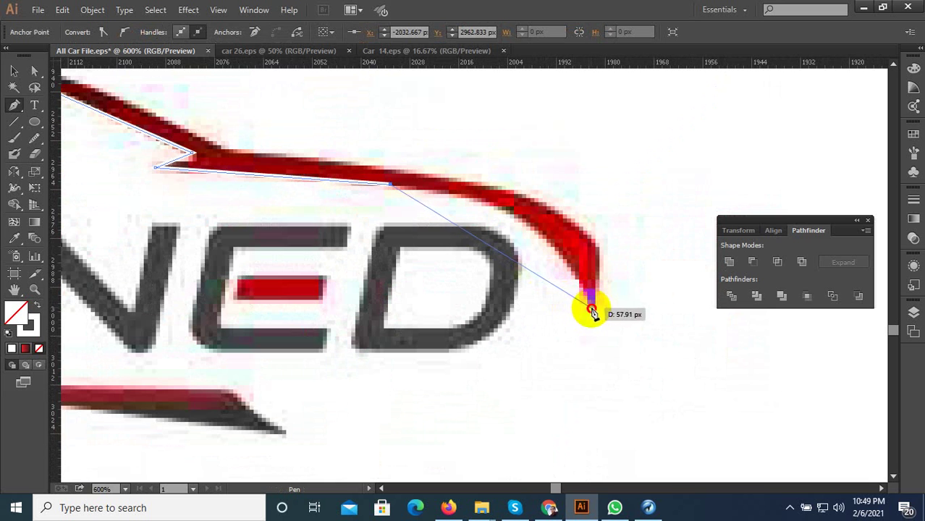
left_click_drag(591, 311, 597, 369)
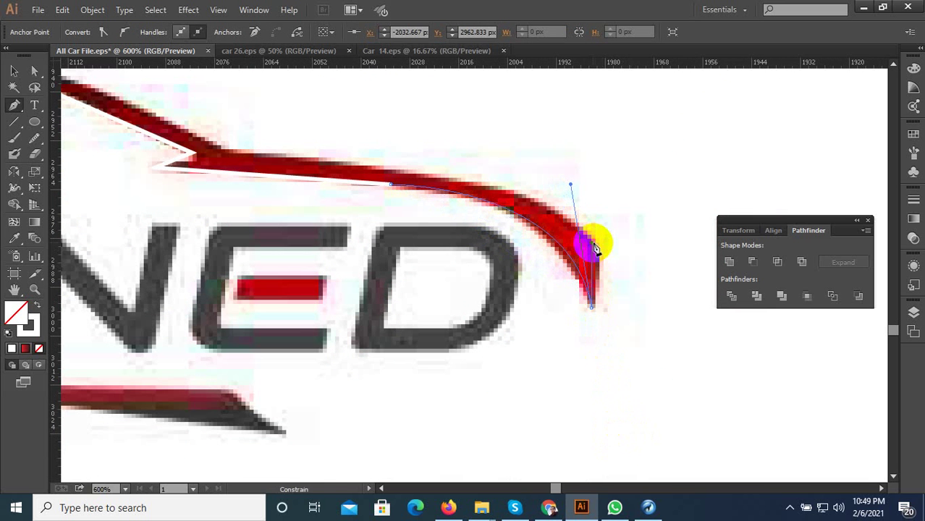
Trace from the lower-right tip up its outer edge and back along the hood's upper edge to the sloping line's base.
left_click_drag(595, 248, 598, 242)
scroll(605, 203, "down", 1)
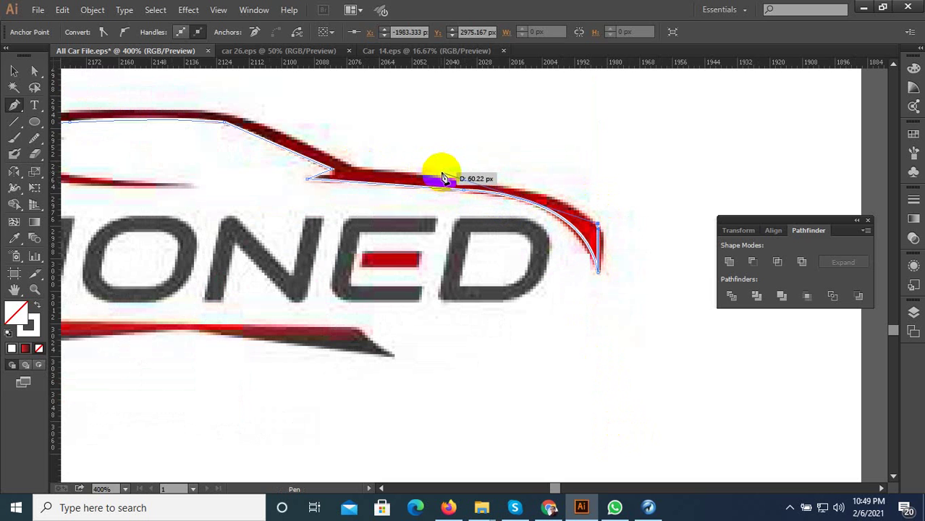
left_click_drag(470, 182, 378, 176)
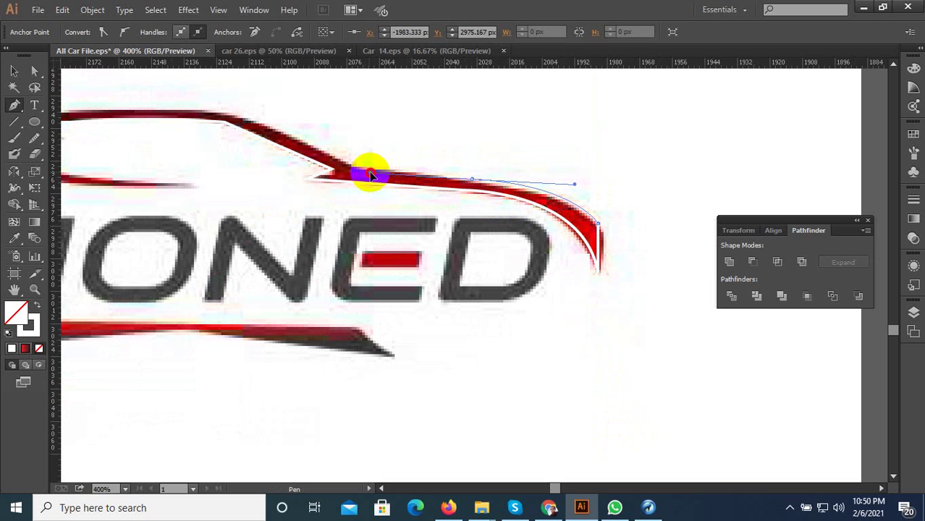
left_click_drag(370, 168, 336, 161)
left_click(353, 165)
Give the unfinished car path a white fill and a teal stroke with colour 12C4C4.
scroll(538, 172, "down", 2)
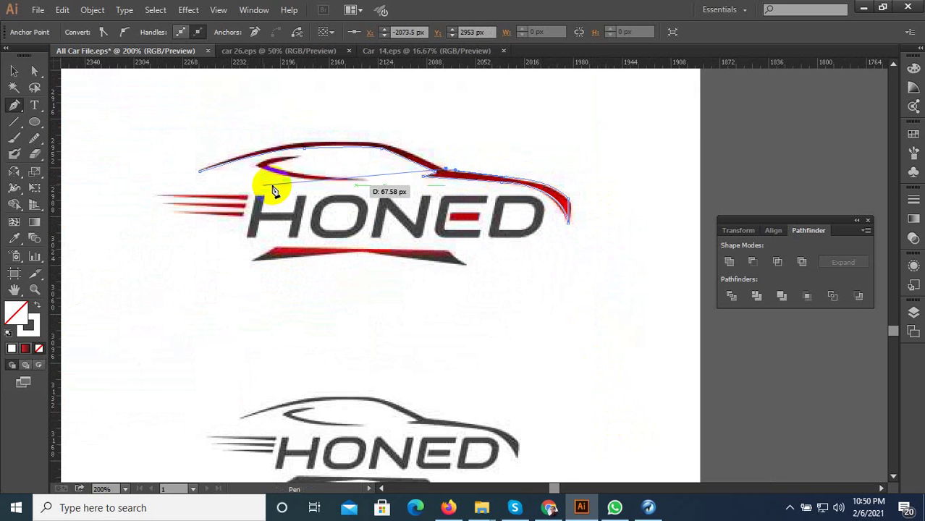
left_click(39, 307)
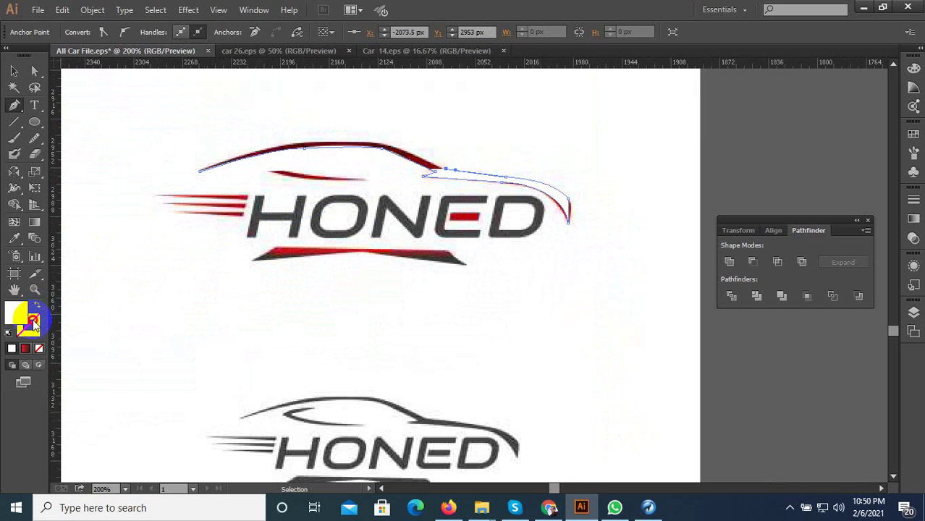
double_click(33, 320)
left_click(426, 205)
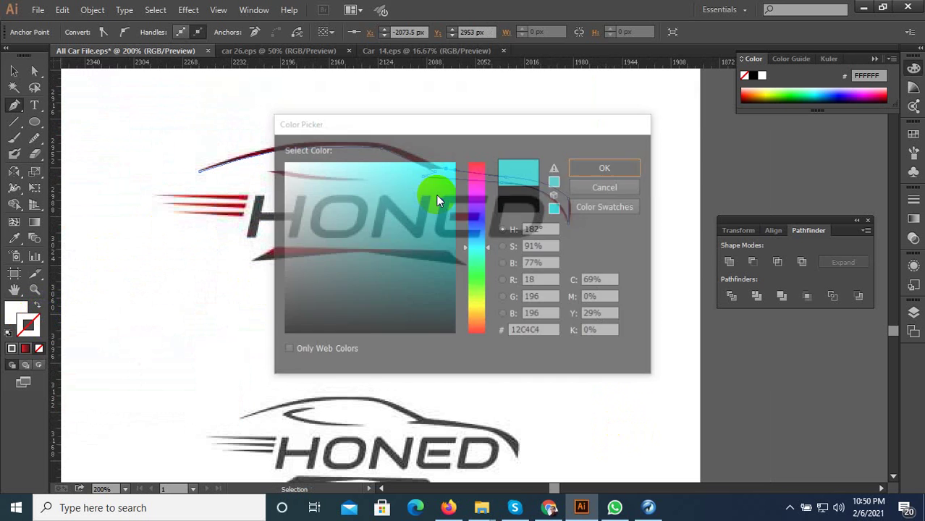
key("Return")
Trace the sloping line's upper edge and curve over the top of the roof, ending in a corner anchor.
scroll(405, 137, "up", 2)
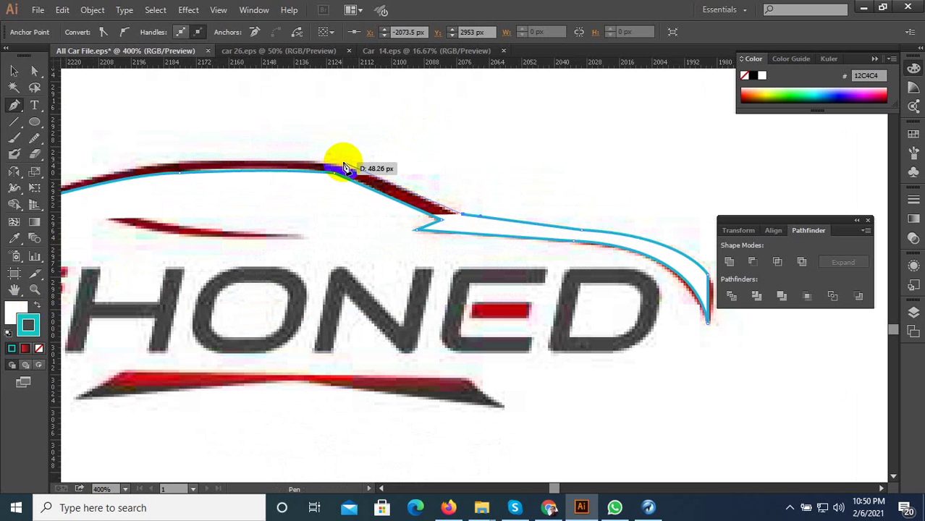
scroll(344, 168, "down", 4)
scroll(346, 173, "up", 4)
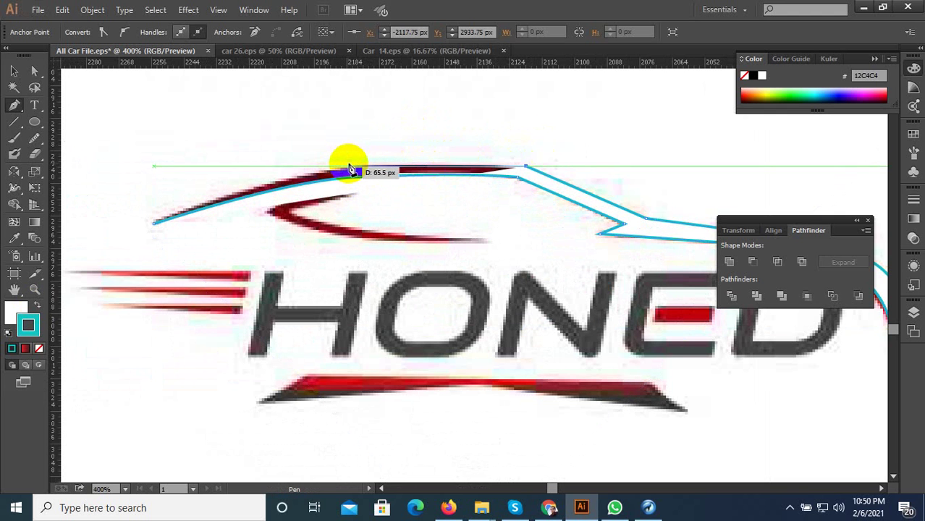
left_click_drag(340, 168, 285, 170)
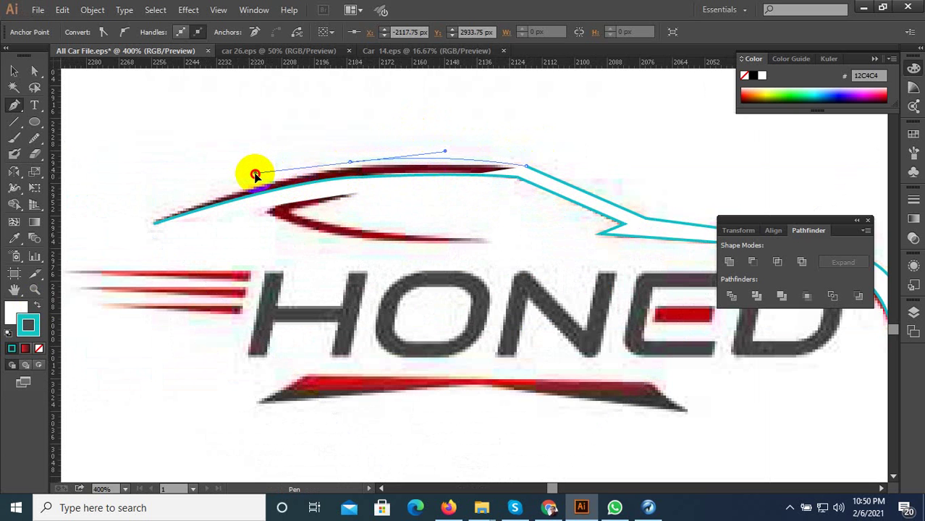
left_click_drag(254, 174, 255, 174)
left_click(348, 164)
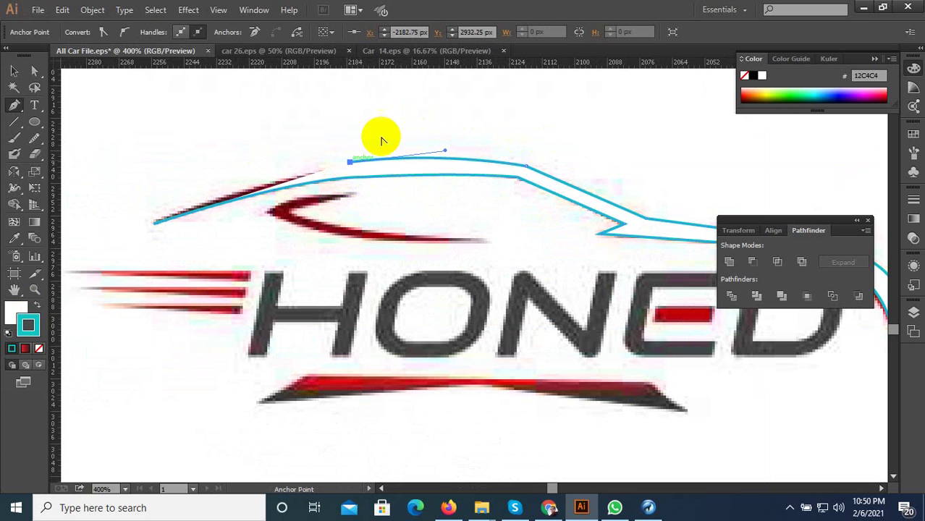
Trace the rest of the roofline's upper edge down to its left tip and close the path.
scroll(377, 136, "down", 1)
scroll(203, 201, "up", 2)
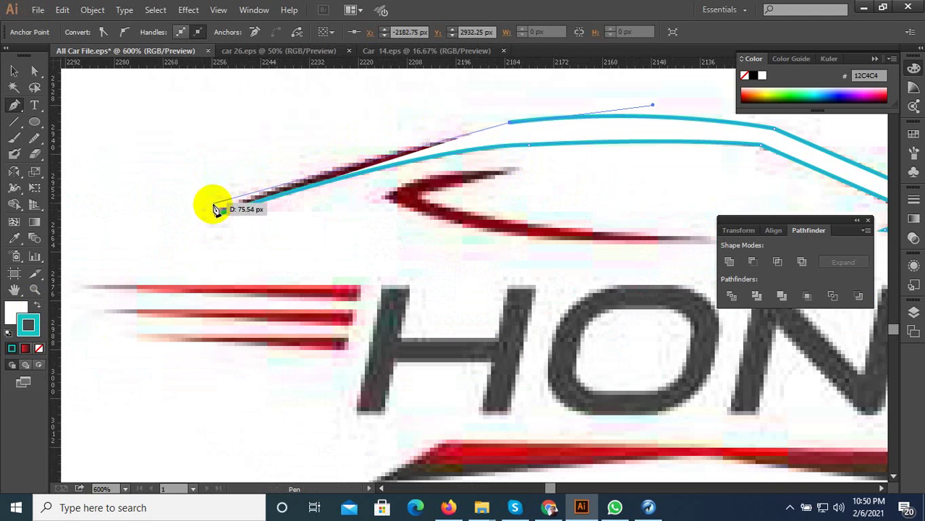
left_click_drag(214, 215, 166, 250)
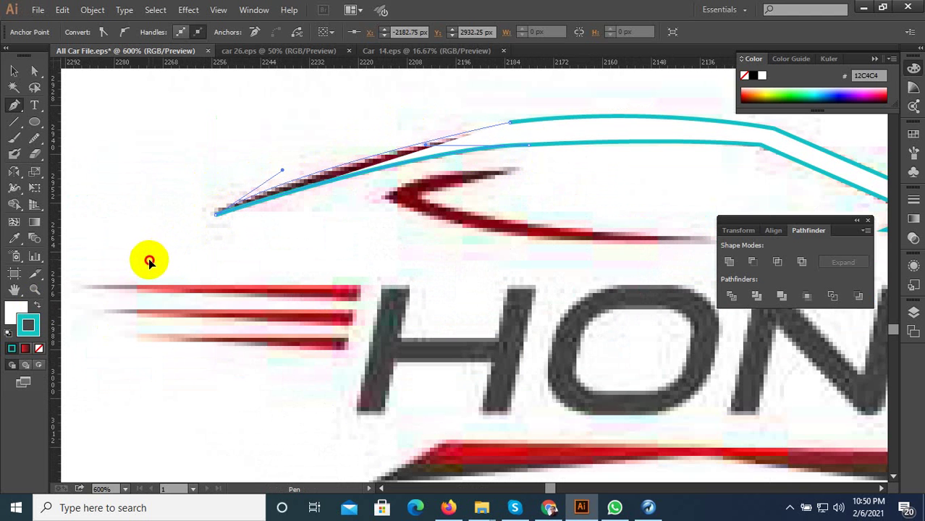
scroll(176, 255, "down", 2)
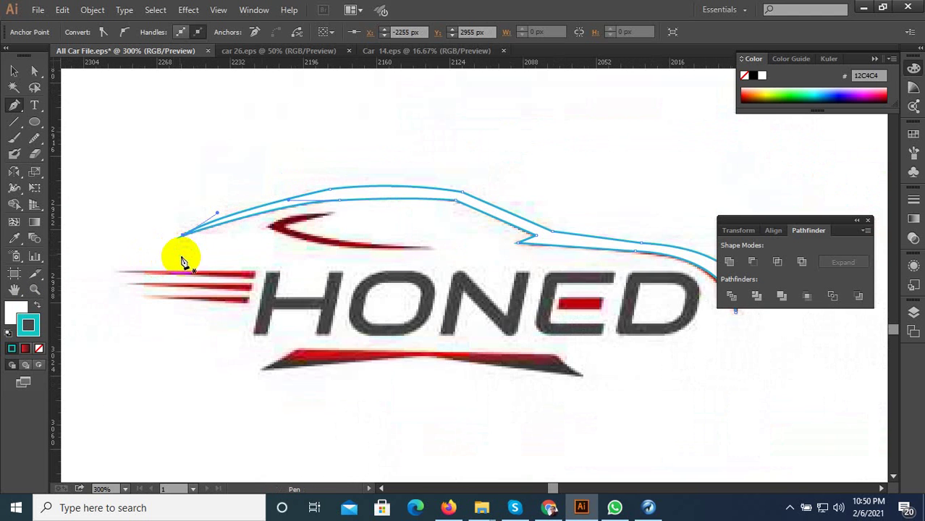
Trace the inner edge of the car's window swoosh from its upper tip around the inner corner to its lower tip.
scroll(295, 248, "up", 1)
key("shift+c")
scroll(287, 206, "up", 1)
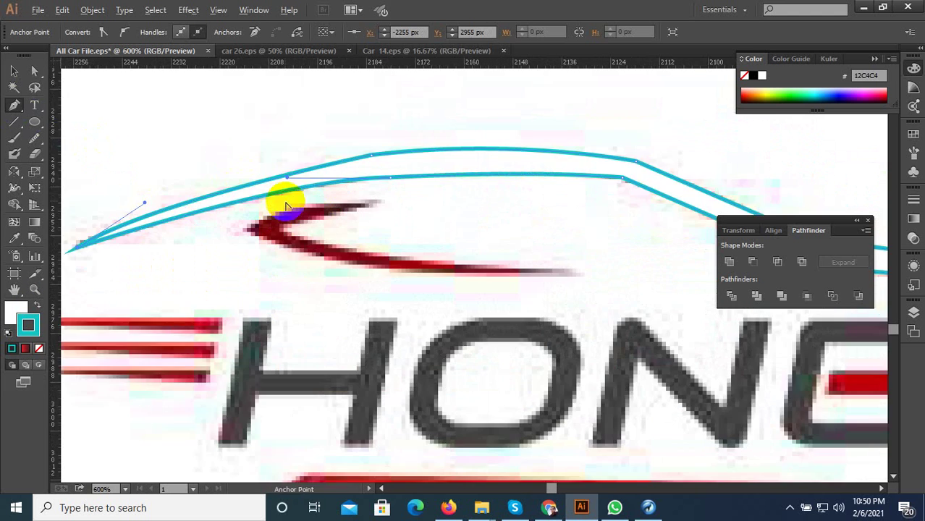
key("p")
left_click(377, 204)
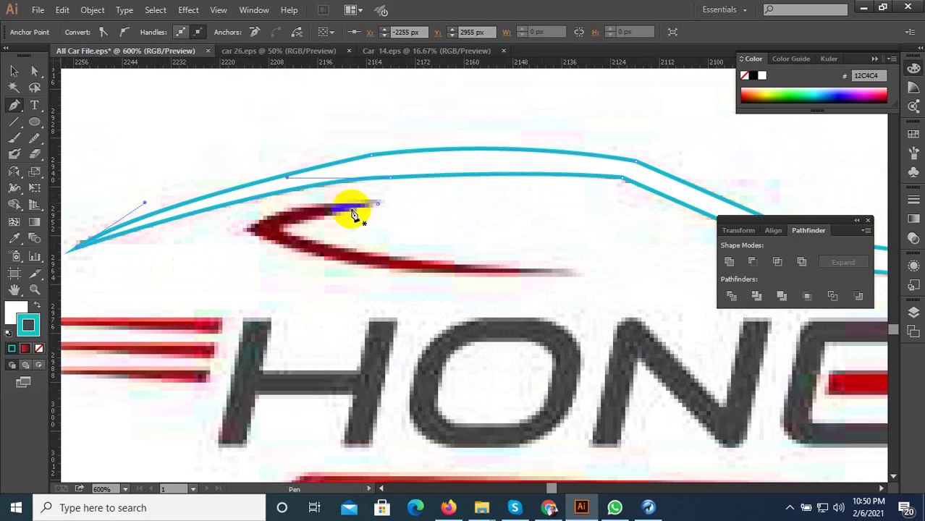
left_click(278, 227)
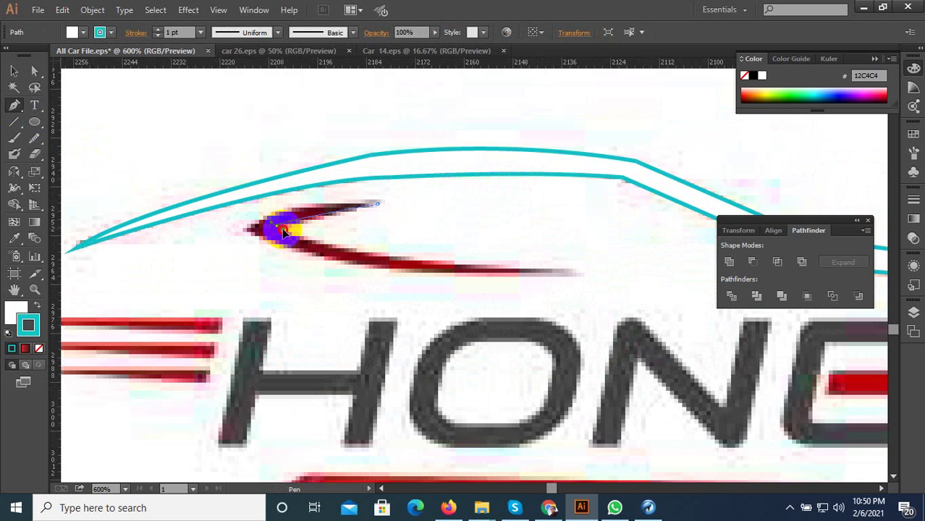
left_click_drag(575, 271, 433, 278)
Trace the window swoosh's outer edge around its pointed end and close the path at the upper tip.
left_click_drag(260, 247, 246, 230)
left_click_drag(245, 230, 196, 200)
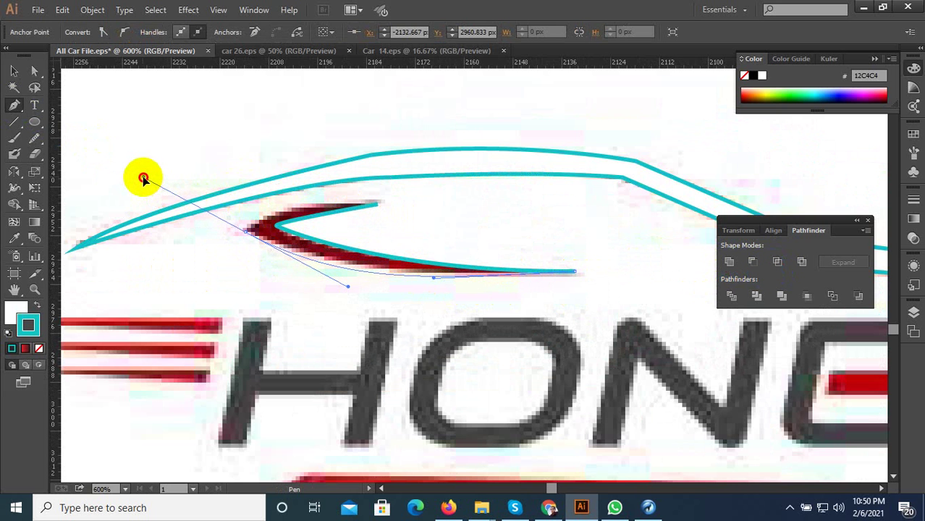
left_click_drag(143, 177, 231, 212)
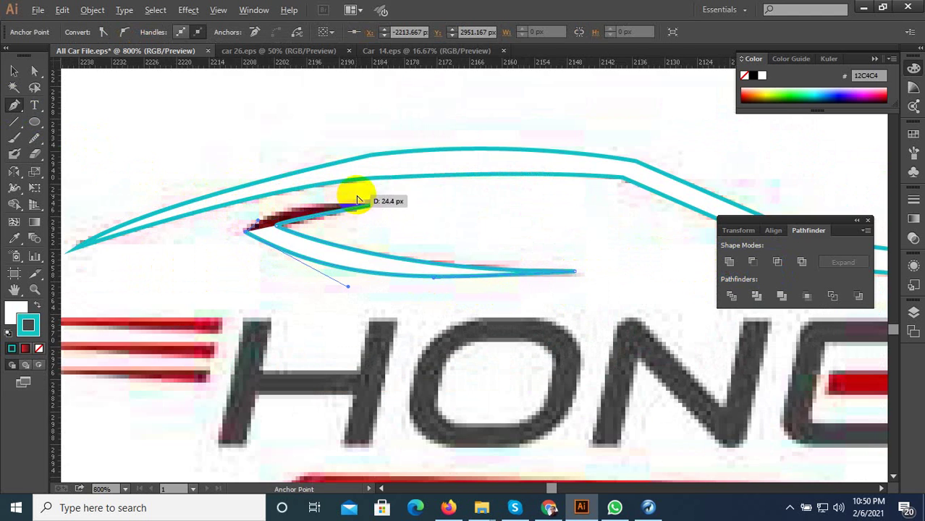
scroll(351, 198, "up", 3)
left_click(421, 215)
left_click_drag(419, 214, 623, 231)
scroll(354, 203, "down", 3)
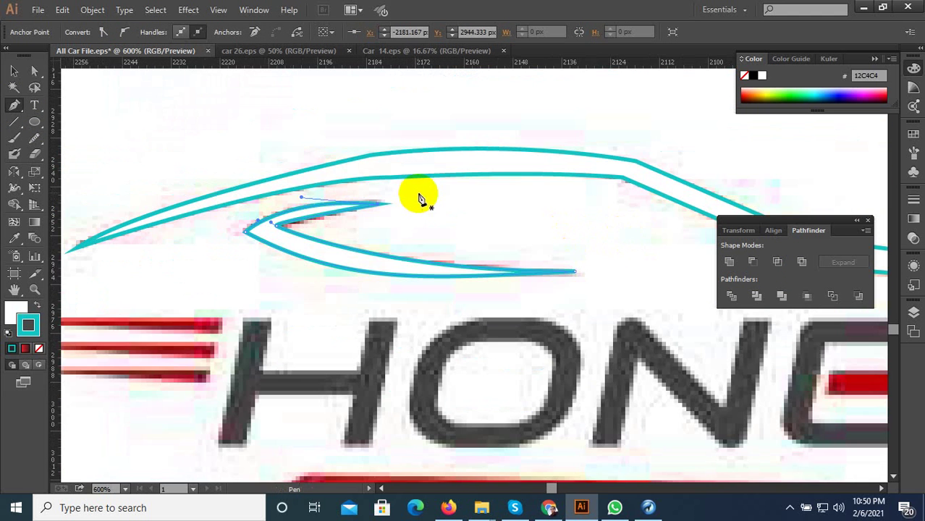
Move the HONED reference image out from under the traced car outlines onto empty canvas.
scroll(406, 198, "down", 3)
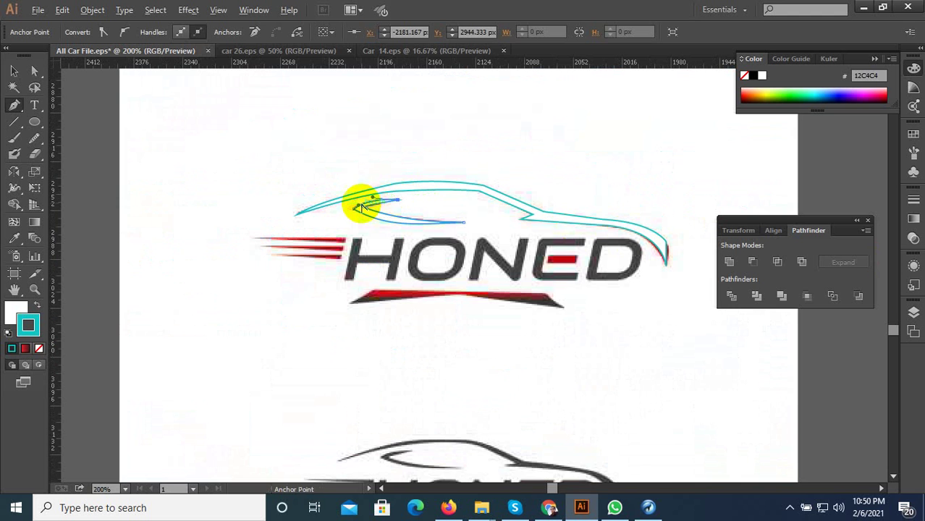
left_click(105, 148)
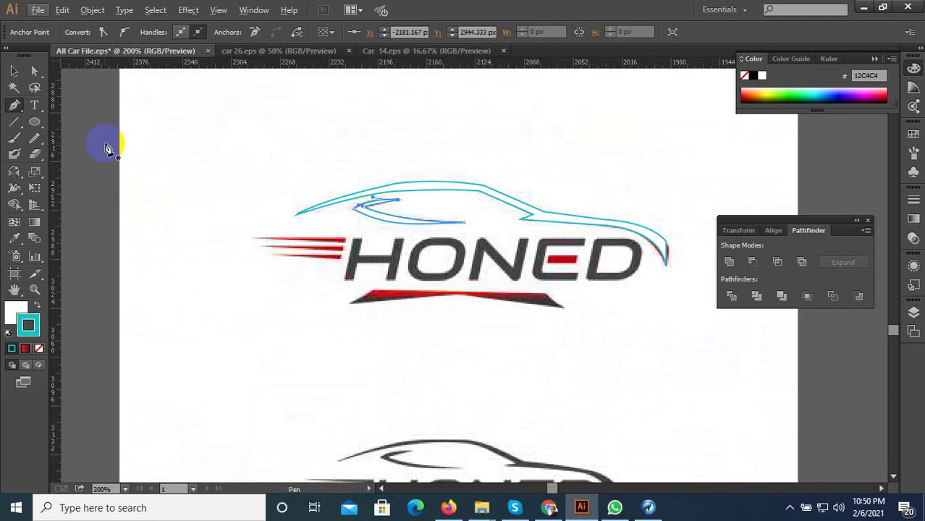
left_click(233, 153)
scroll(425, 272, "down", 3)
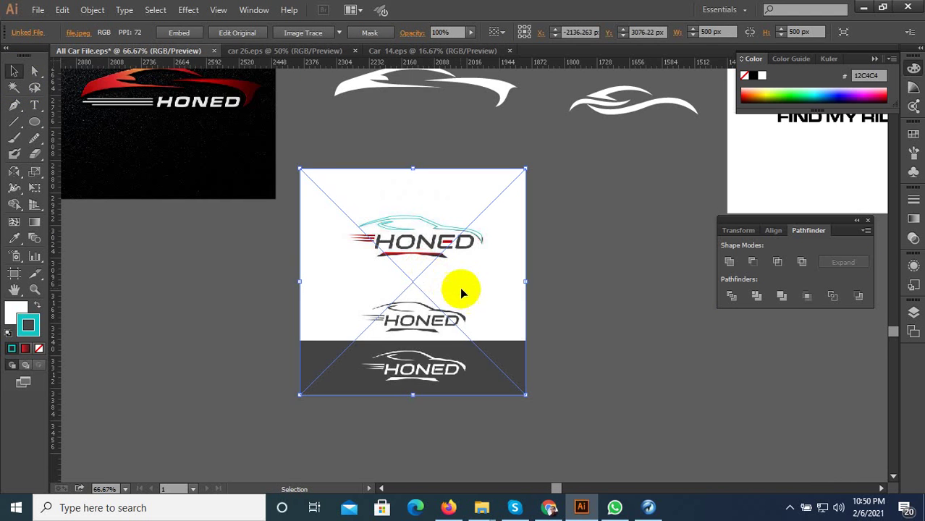
left_click_drag(462, 292, 237, 377)
Give the traced car paths a black fill and no stroke with the Eyedropper, sampling the dark HONED image.
scroll(324, 177, "up", 2)
left_click(341, 207)
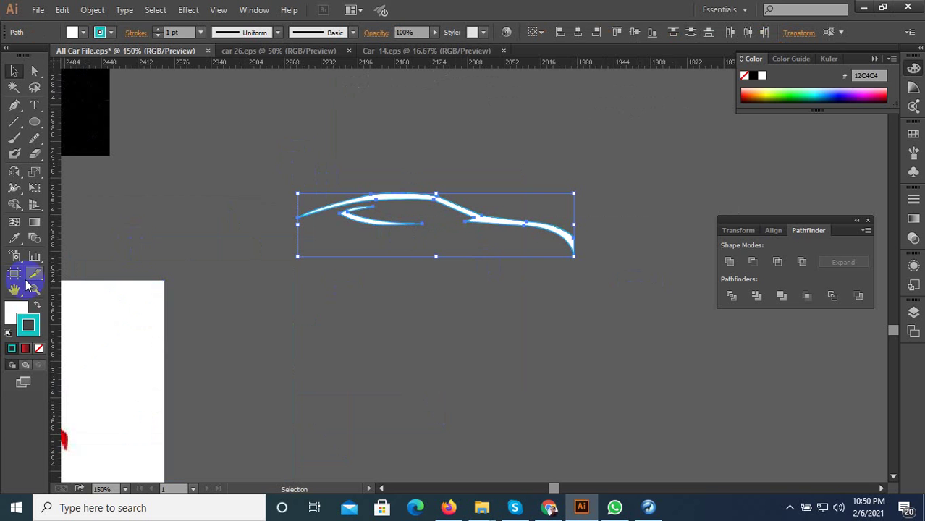
left_click(16, 244)
scroll(155, 264, "down", 2)
left_click(113, 182)
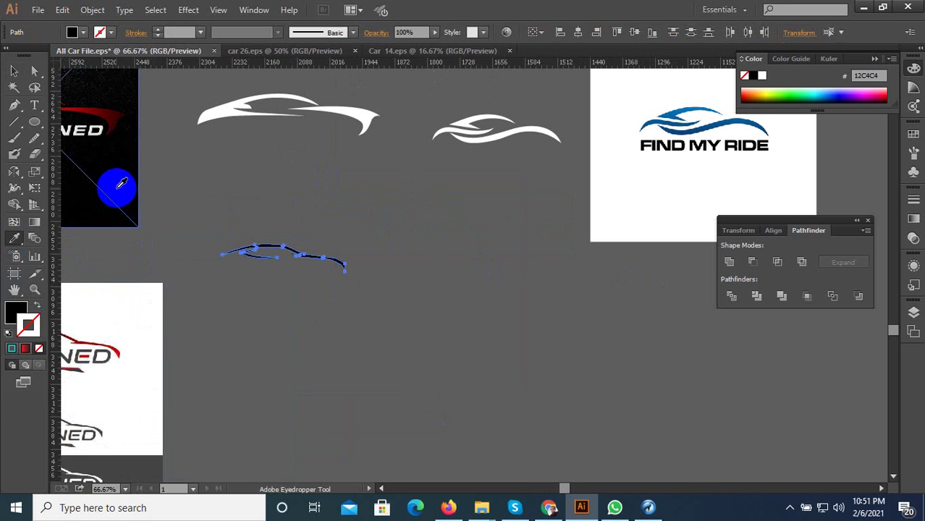
left_click(19, 66)
left_click(382, 204)
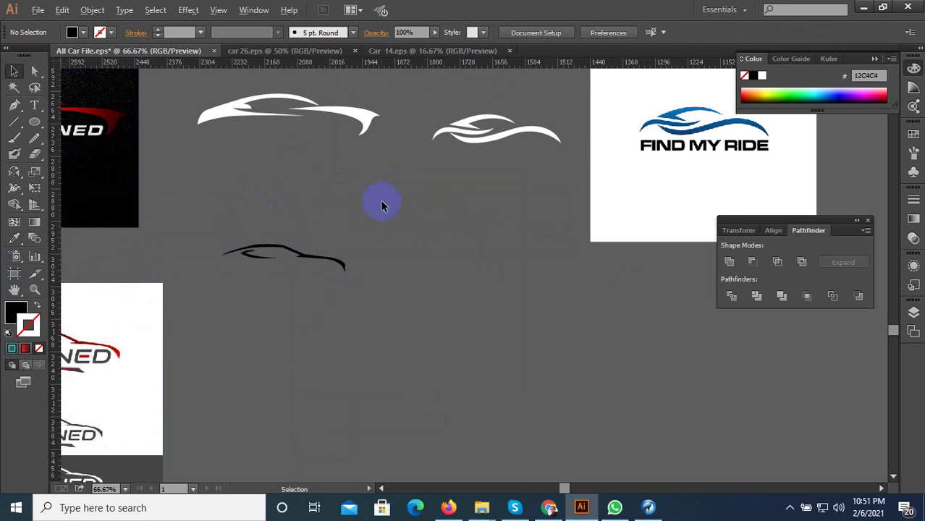
Copy the black car outline and paste it near the SELECT ENTERPRISE AUTO artboard.
scroll(382, 206, "down", 1)
left_click_drag(382, 236, 263, 286)
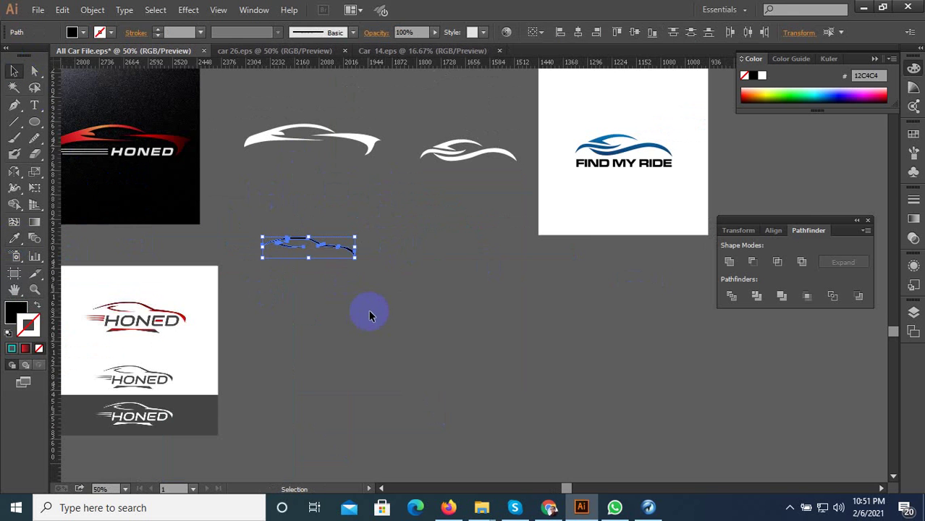
scroll(373, 346, "down", 3)
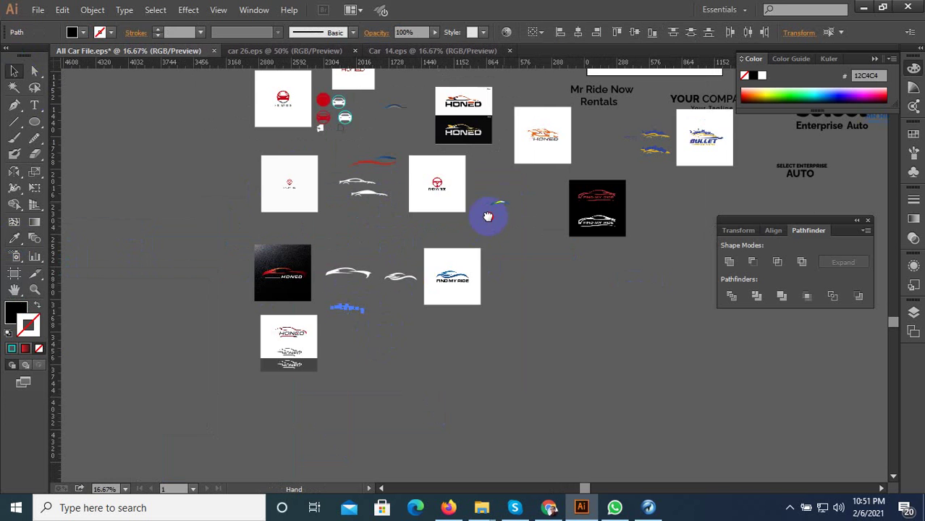
scroll(456, 239, "up", 2)
scroll(494, 133, "up", 1)
key("ctrl+v")
Place the car directly above the SELECT lettering and scale it to the width of the text.
left_click_drag(498, 271, 572, 209)
left_click_drag(391, 186, 373, 216)
scroll(433, 170, "up", 1)
left_click_drag(432, 165, 432, 185)
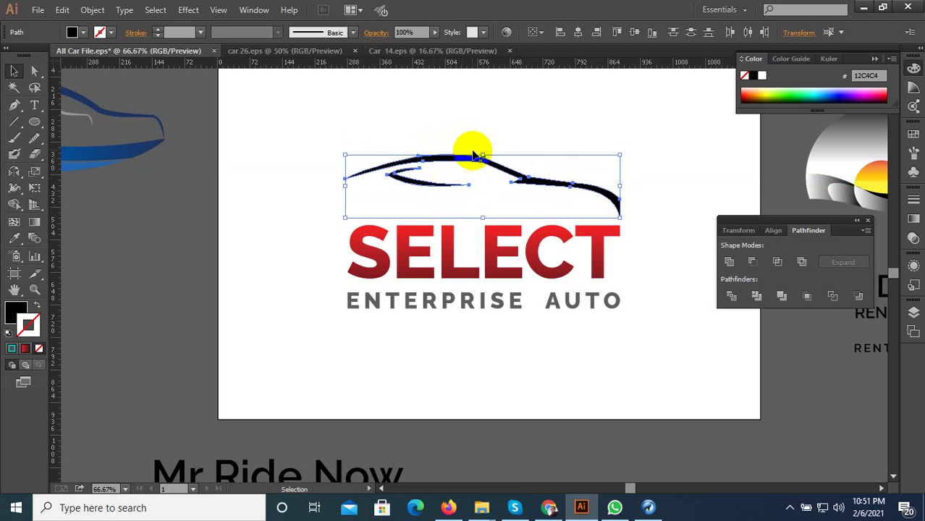
scroll(450, 174, "up", 1)
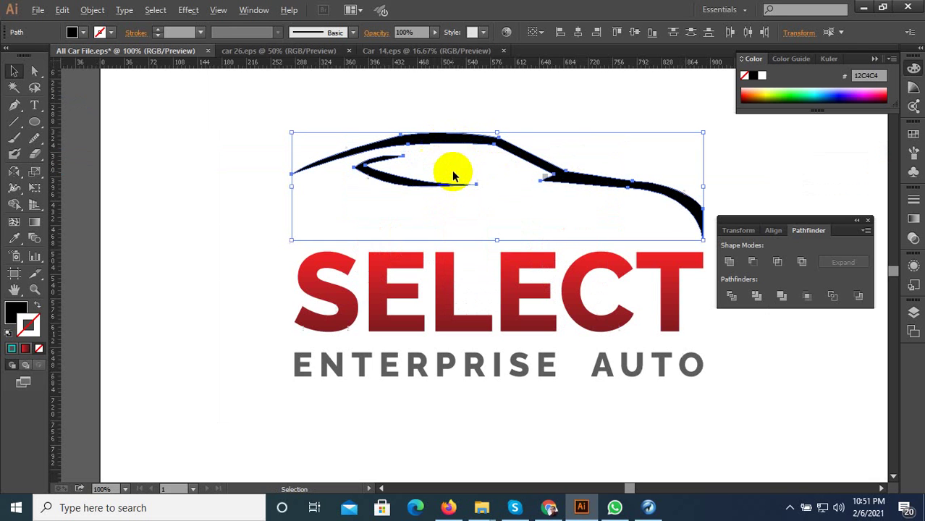
left_click_drag(447, 185, 443, 197)
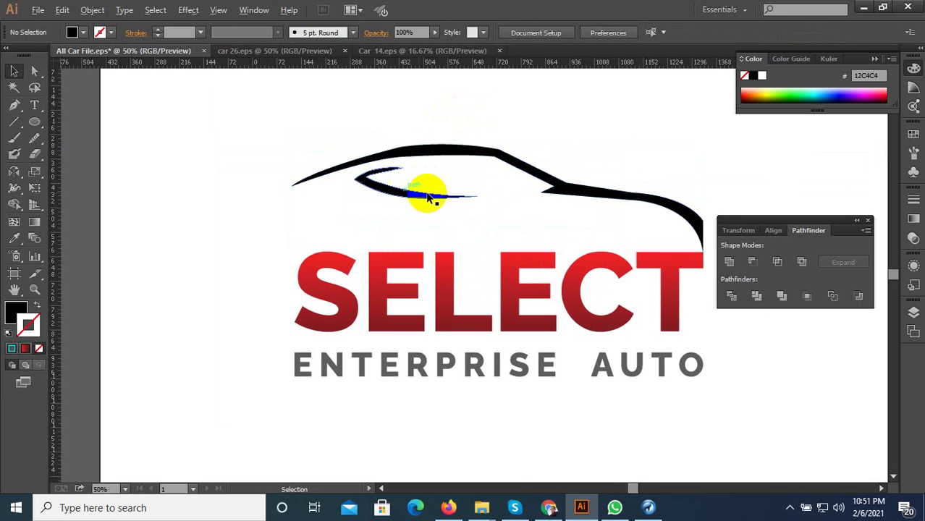
Apply the SELECT lettering's red gradient to the car outline with the Eyedropper.
left_click_drag(554, 170, 356, 212)
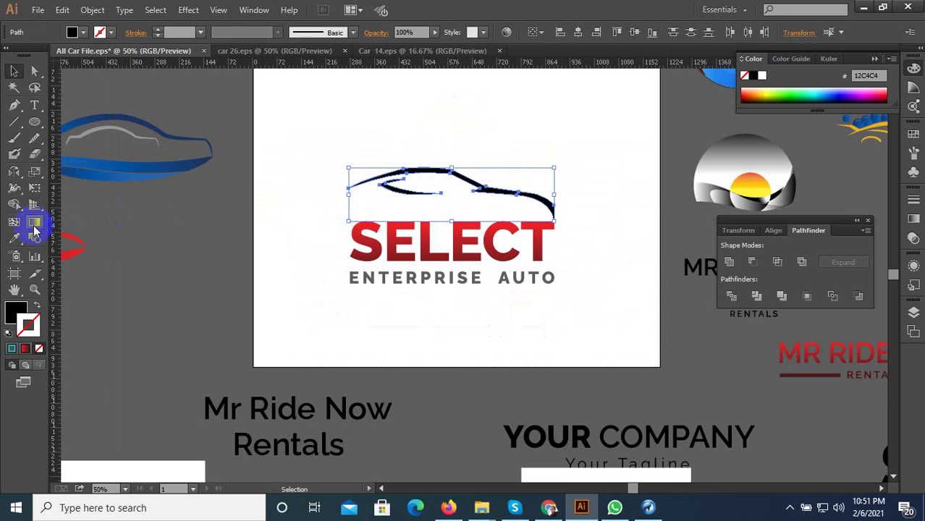
key("i")
left_click(403, 241)
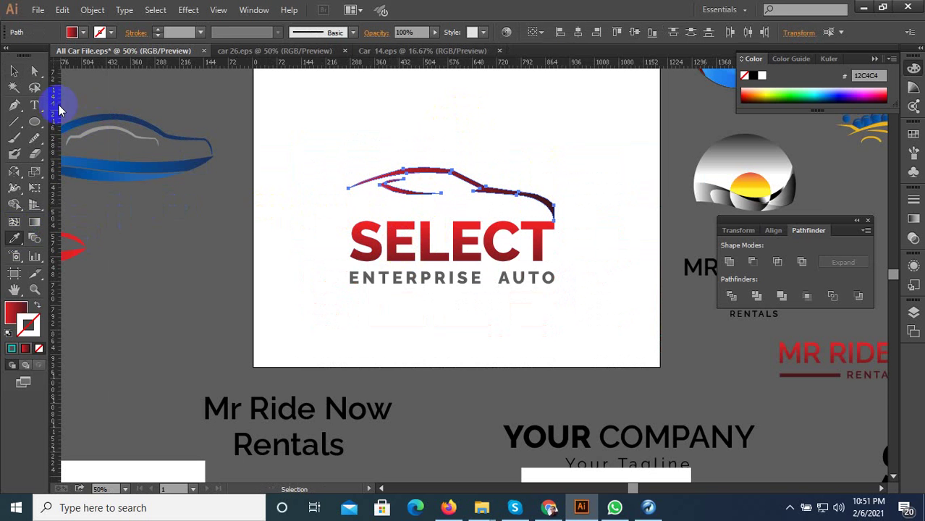
left_click(13, 71)
left_click(270, 78)
scroll(543, 186, "up", 1)
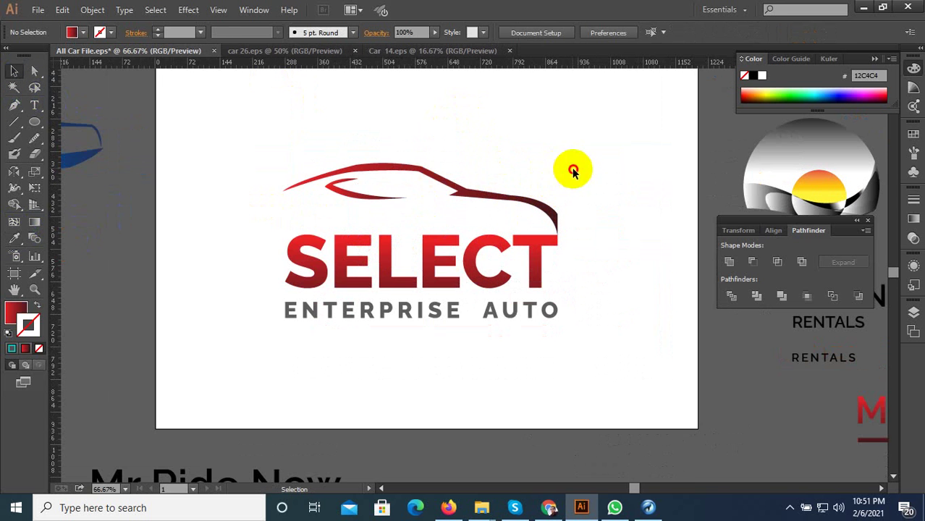
Export the SELECT ENTERPRISE AUTO logo for the web into the 2021 folder as Select--6.
scroll(434, 217, "down", 2)
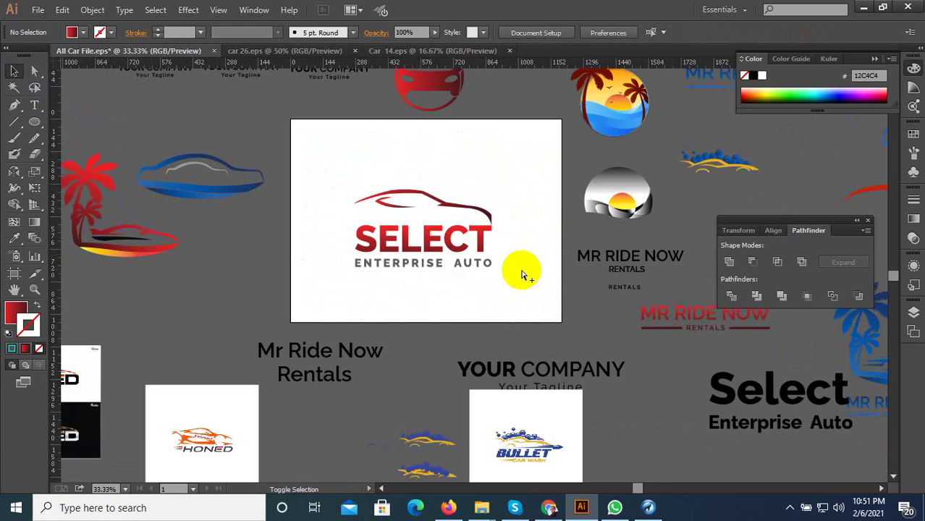
key("ctrl+alt+shift+s")
left_click(736, 450)
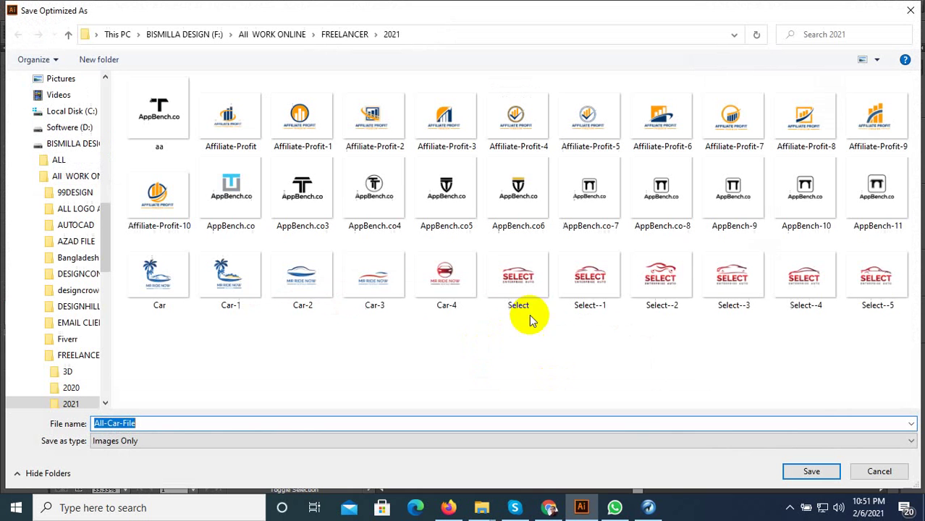
right_click(874, 290)
double_click(137, 425)
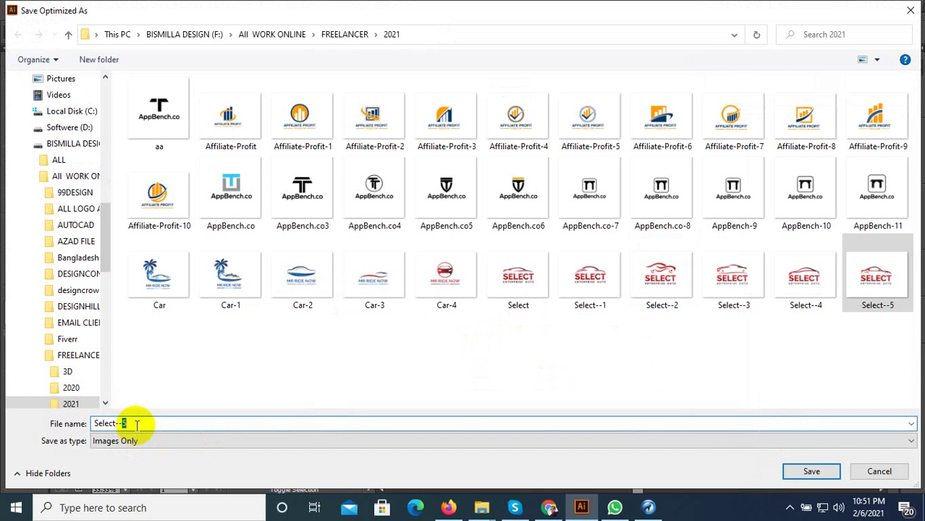
type("6")
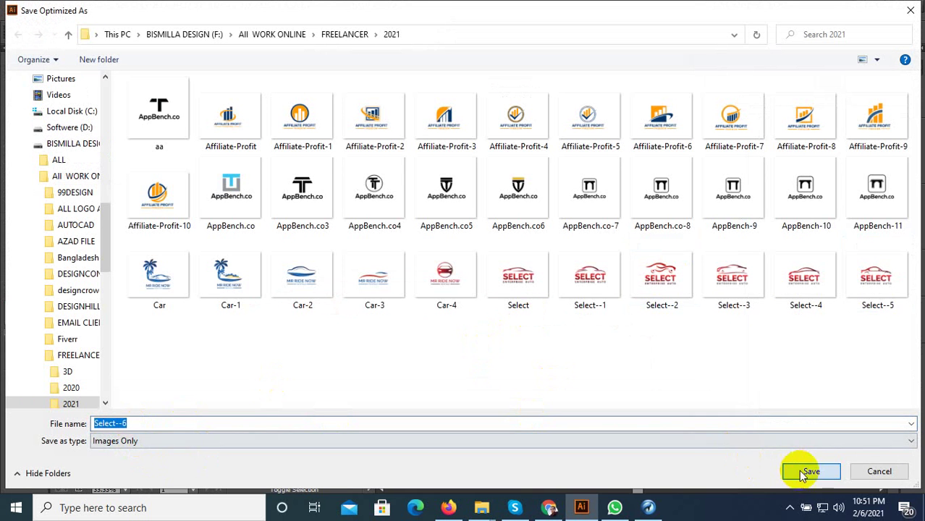
left_click(806, 470)
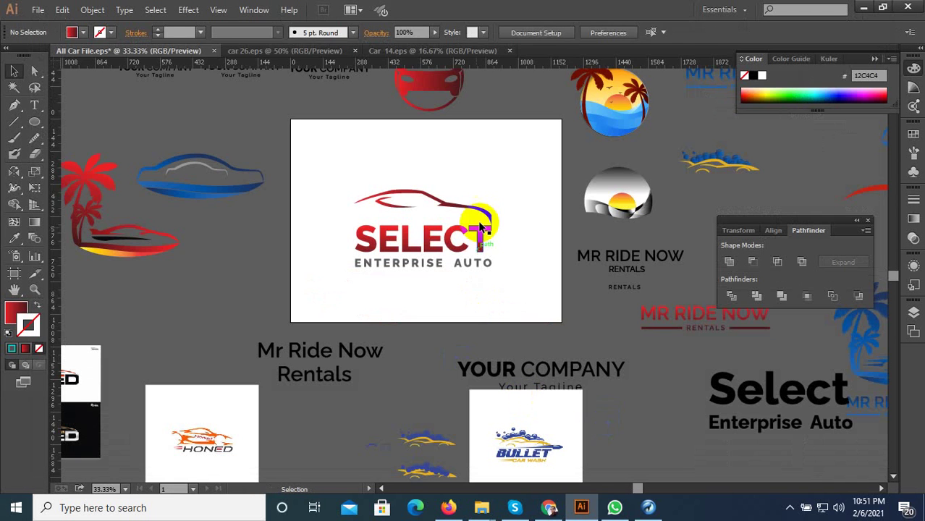
Replace the old car in car 26.eps with a copy of the red car, keeping one old wheel arch.
left_click_drag(495, 196, 298, 211)
key("v")
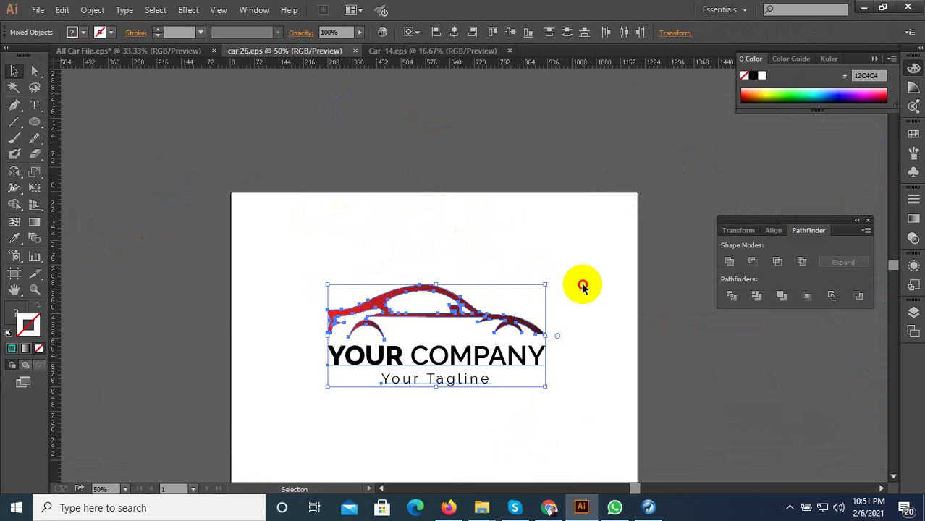
left_click(337, 291)
key("Delete")
left_click_drag(458, 295, 330, 333)
key("ctrl+z")
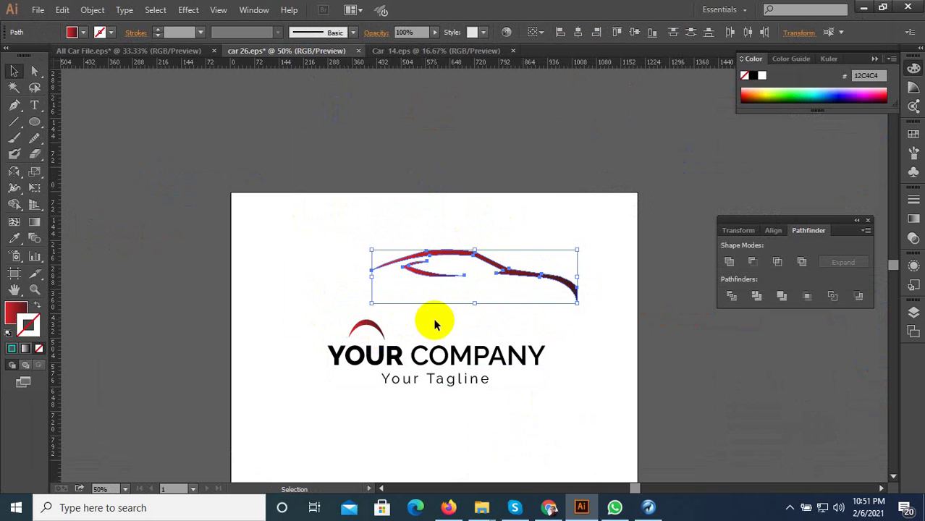
Move the red car above the YOUR COMPANY text and fit the wheel arch under the car's swoosh-shaped window.
left_click(420, 327)
left_click(355, 326)
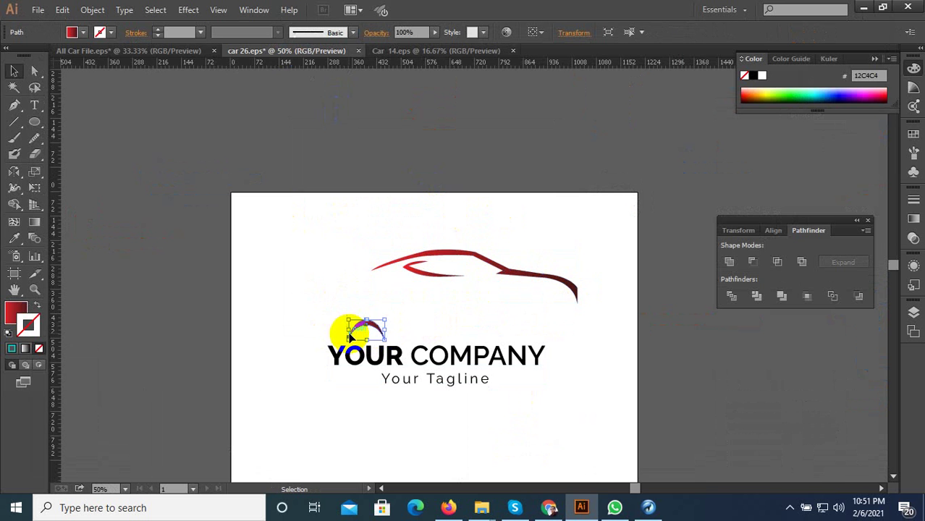
scroll(366, 329, "up", 1)
left_click_drag(367, 318, 362, 327)
left_click(423, 260)
left_click_drag(423, 260, 342, 303)
scroll(372, 324, "up", 2)
left_click(316, 203)
key("ctrl+minus")
key("ctrl+minus")
key("ctrl+minus")
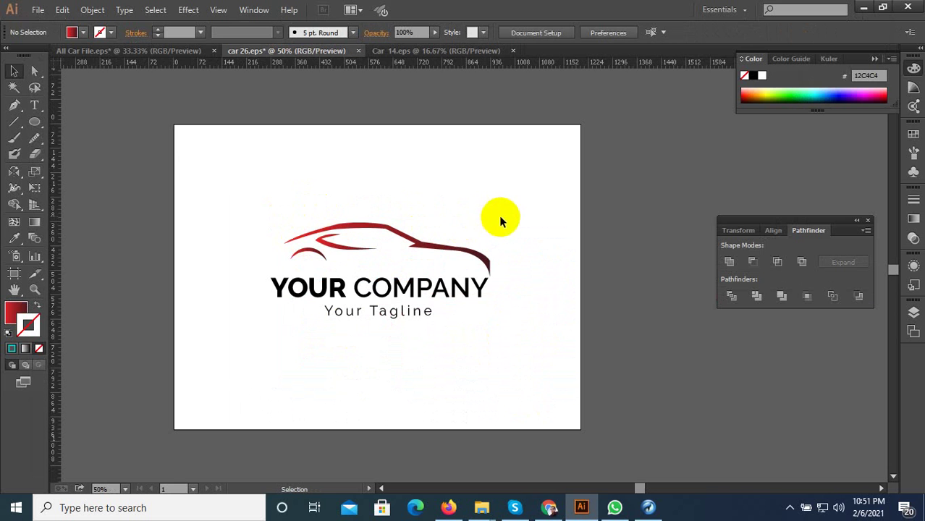
Reduce the height of the car and wheel arch together, widen them slightly and reposition them above YOUR COMPANY.
left_click_drag(271, 261, 271, 263)
scroll(391, 261, "up", 2)
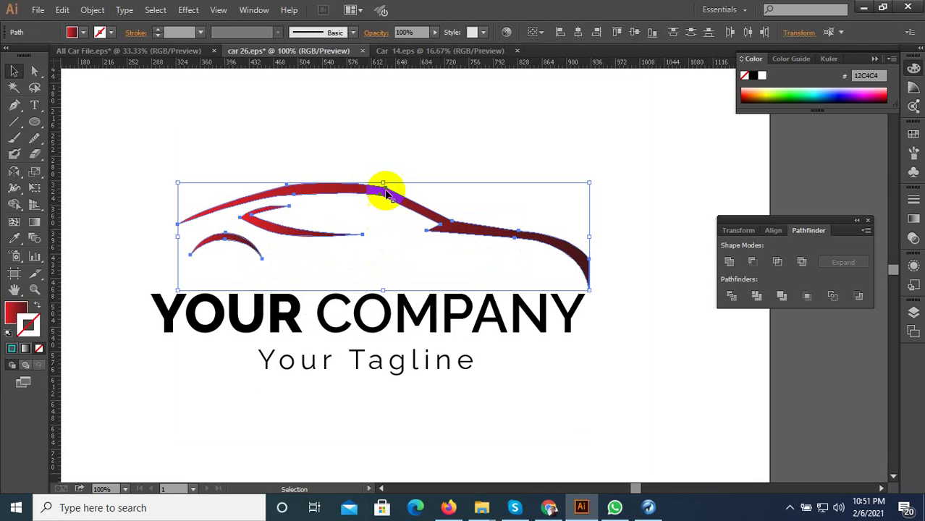
left_click_drag(383, 183, 381, 195)
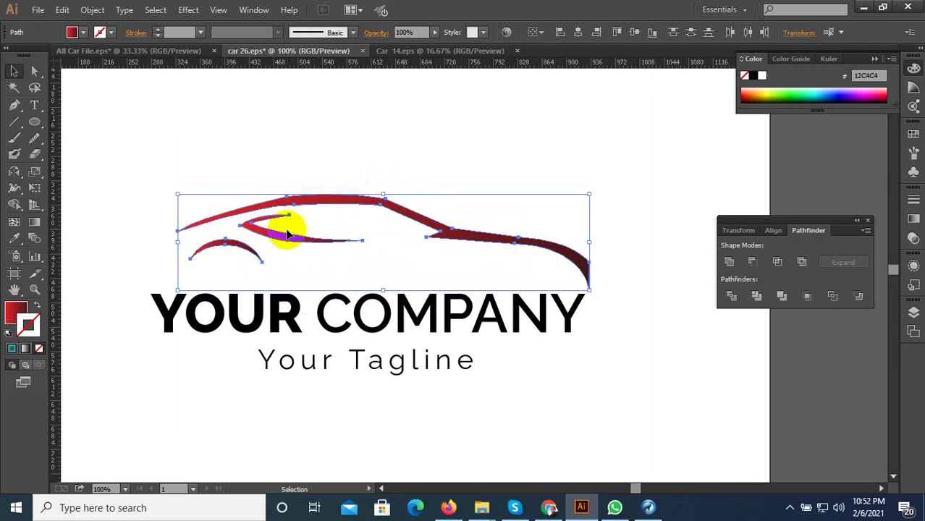
left_click_drag(280, 232, 269, 241)
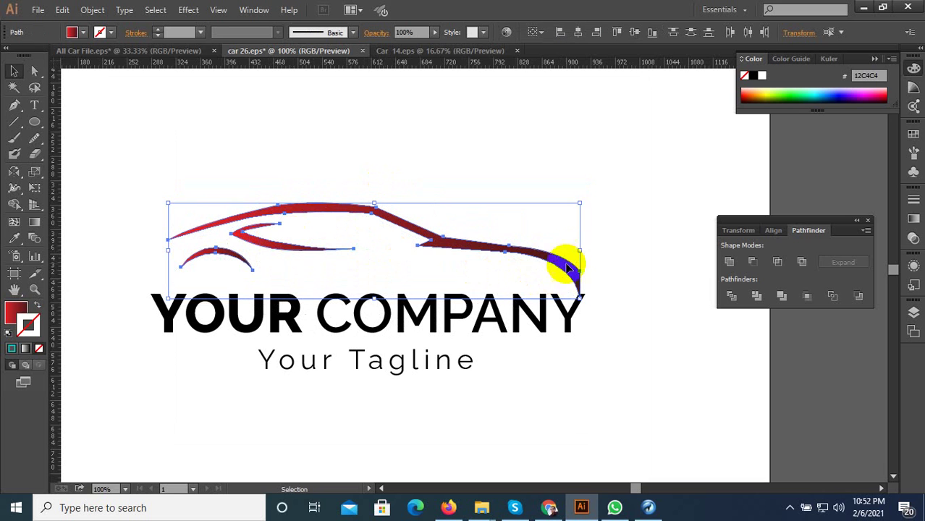
left_click_drag(580, 252, 587, 249)
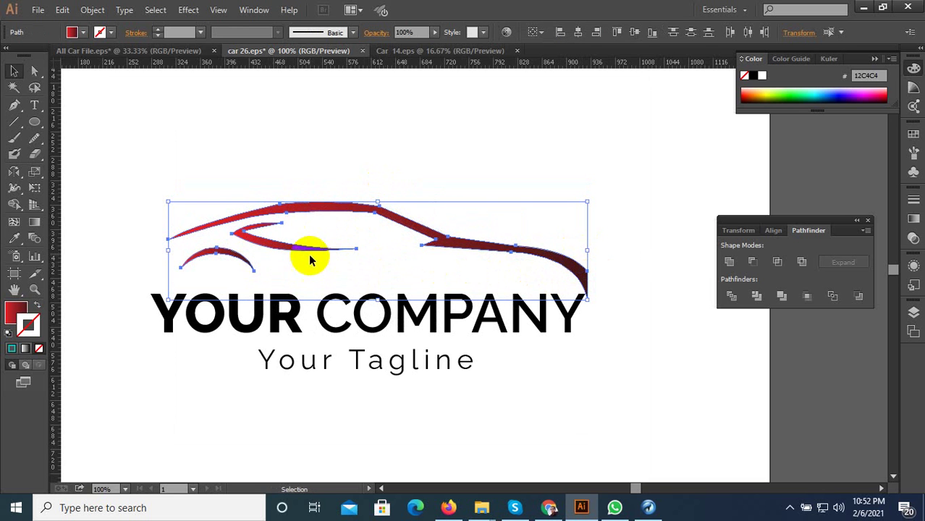
mouse_move(297, 248)
left_mouse_down()
mouse_move(307, 229)
mouse_move(299, 241)
mouse_move(295, 233)
left_mouse_up()
scroll(378, 213, "down", 1)
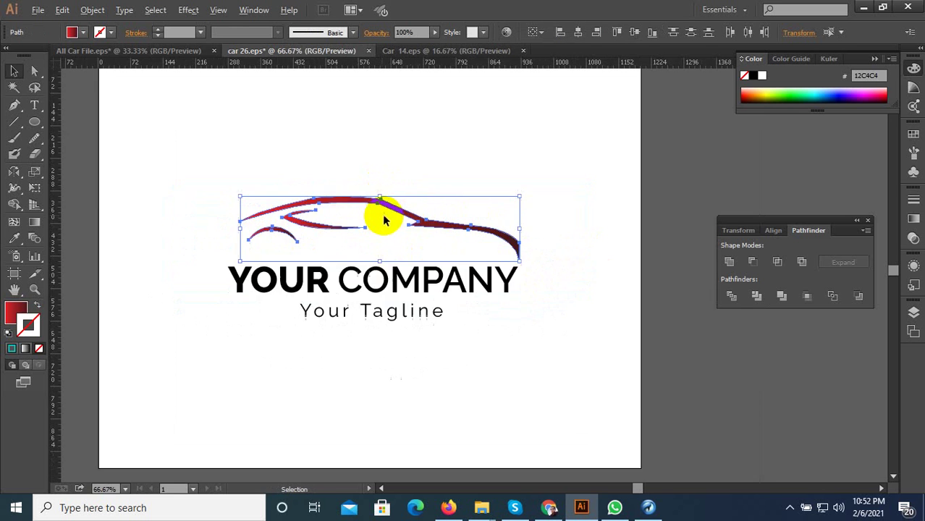
Group the car with its wheel arch and stretch the group to the left edge of the YOUR COMPANY text.
right_click(431, 225)
left_click(460, 297)
left_click(442, 153)
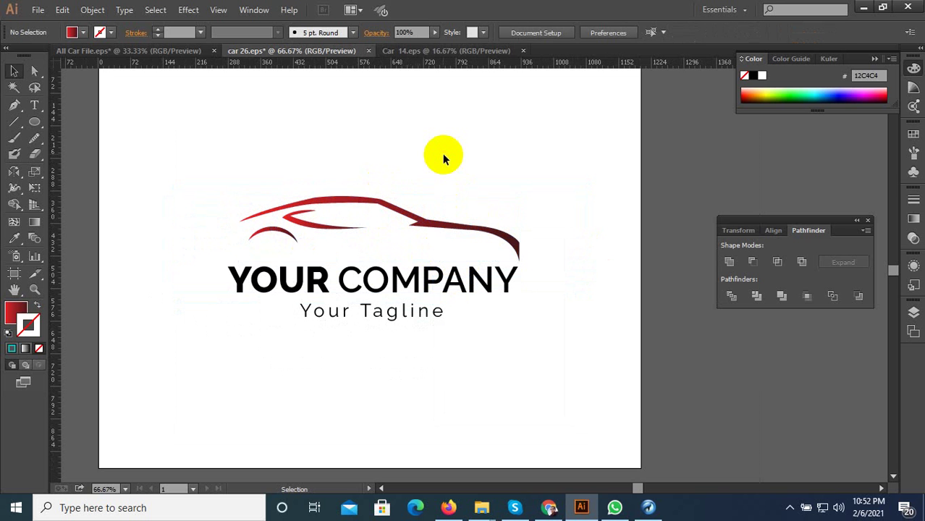
left_click(361, 199)
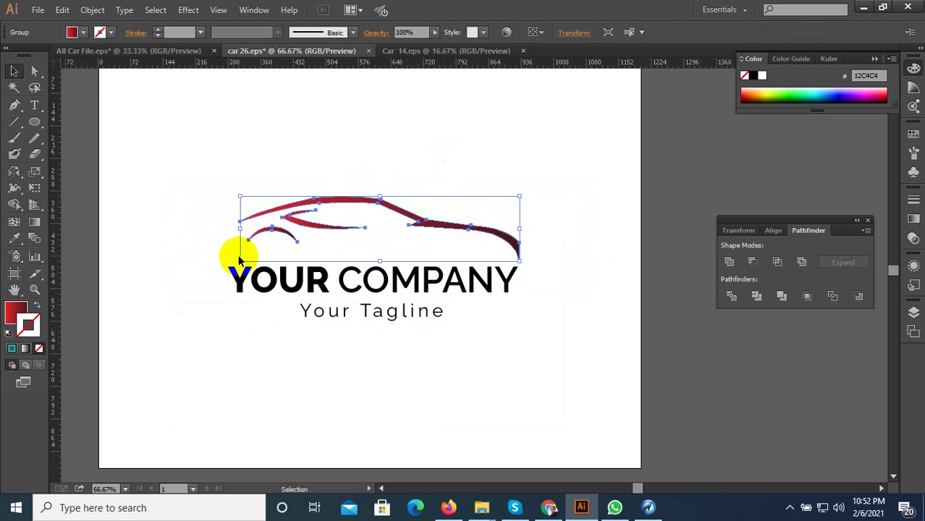
left_click_drag(239, 259, 227, 265)
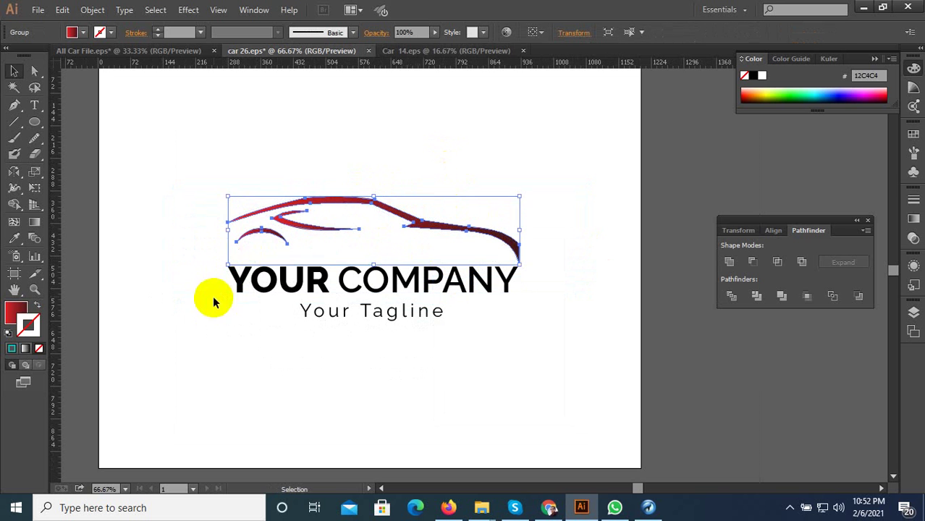
left_click(710, 443)
left_click(789, 507)
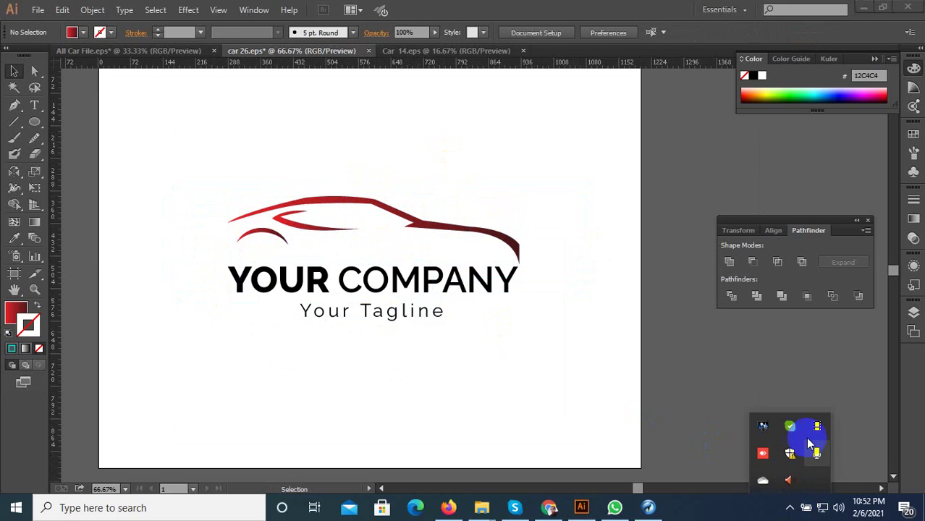